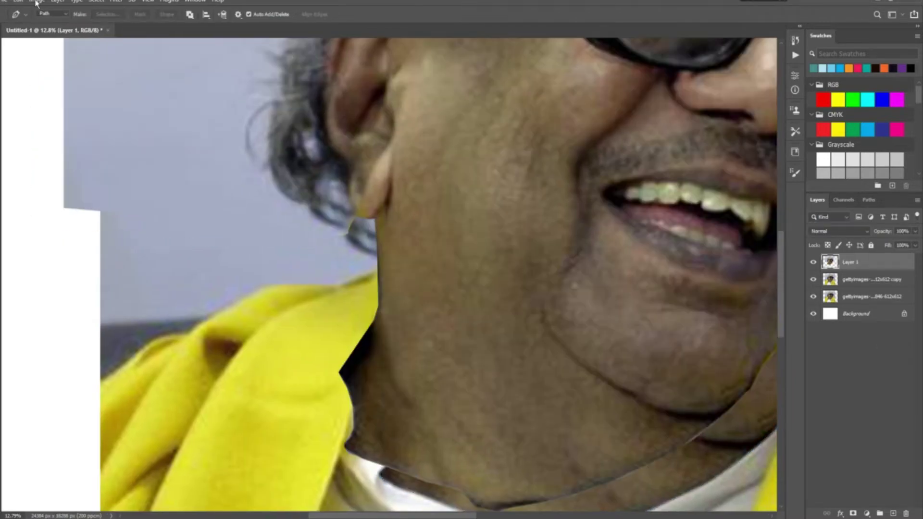
Raise the brightness of the area above the shoulders with Brightness/Contrast.
{"action": "right_click", "coordinate": [382, 182]}
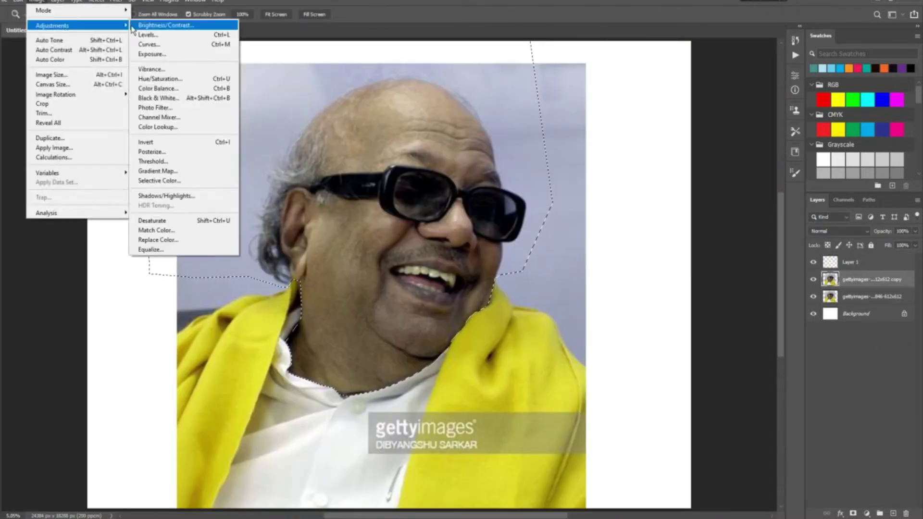
{"action": "left_click", "coordinate": [196, 30]}
{"action": "left_click_drag", "start_coordinate": [661, 202], "coordinate": [674, 207]}
{"action": "left_click_drag", "start_coordinate": [661, 227], "coordinate": [668, 205]}
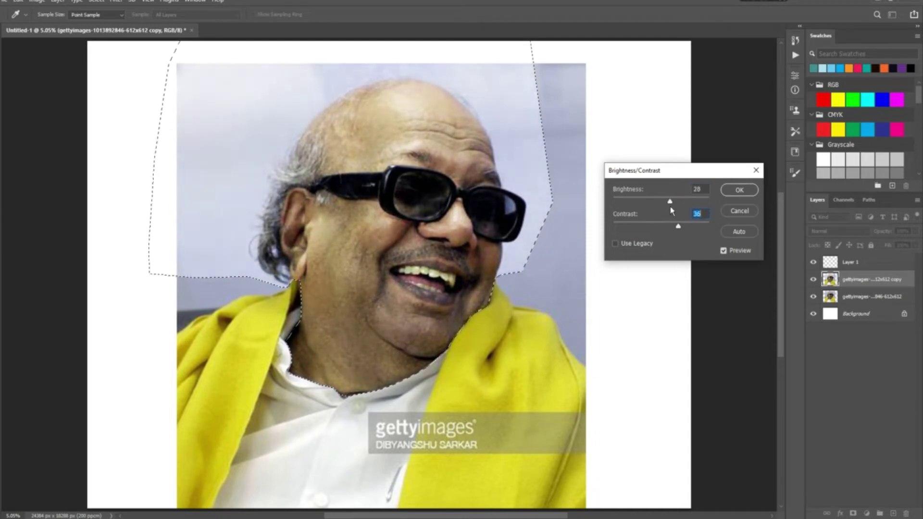
{"action": "key", "text": "Return"}
Try Levels and a Curves midpoint on the area, then undo the curves change.
{"action": "key", "text": "ctrl+l"}
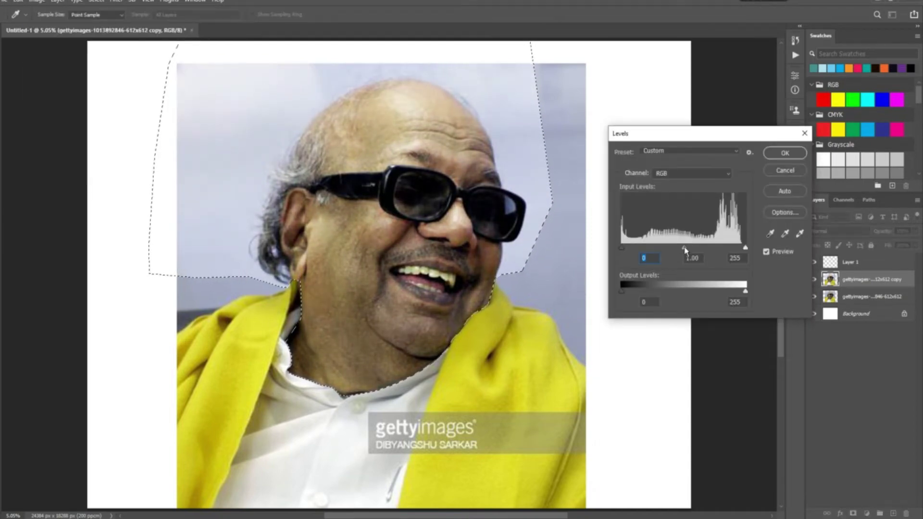
{"action": "key", "text": "Return"}
{"action": "left_click", "coordinate": [37, 1]}
{"action": "left_click", "coordinate": [164, 46]}
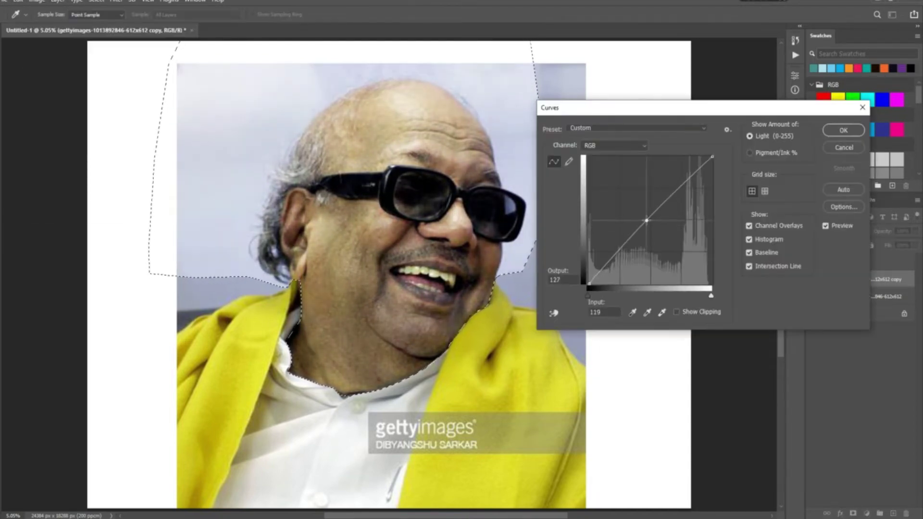
{"action": "left_click", "coordinate": [843, 147]}
{"action": "left_click", "coordinate": [37, 1]}
{"action": "left_click", "coordinate": [149, 45]}
{"action": "left_click", "coordinate": [844, 147]}
Shift the area's colour balance toward red with Color Balance.
{"action": "left_click", "coordinate": [18, 1]}
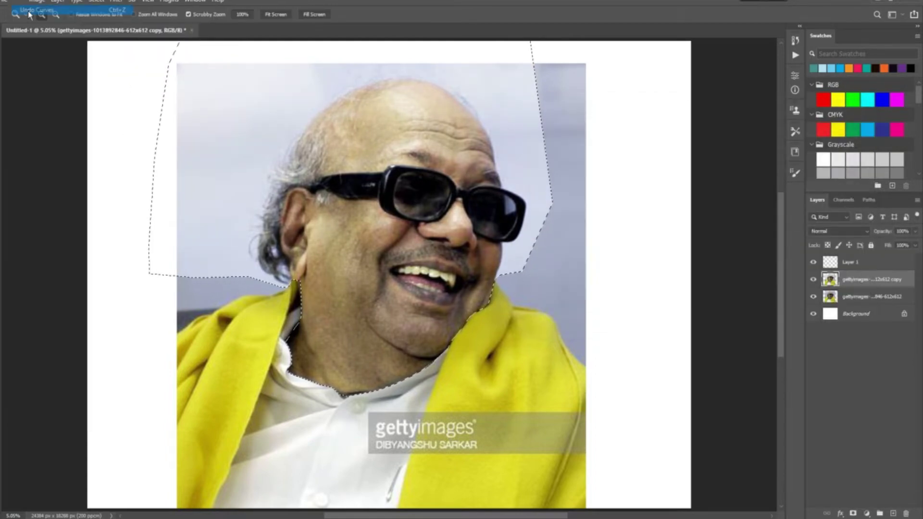
{"action": "mouse_move", "coordinate": [52, 25]}
{"action": "left_click", "coordinate": [152, 88]}
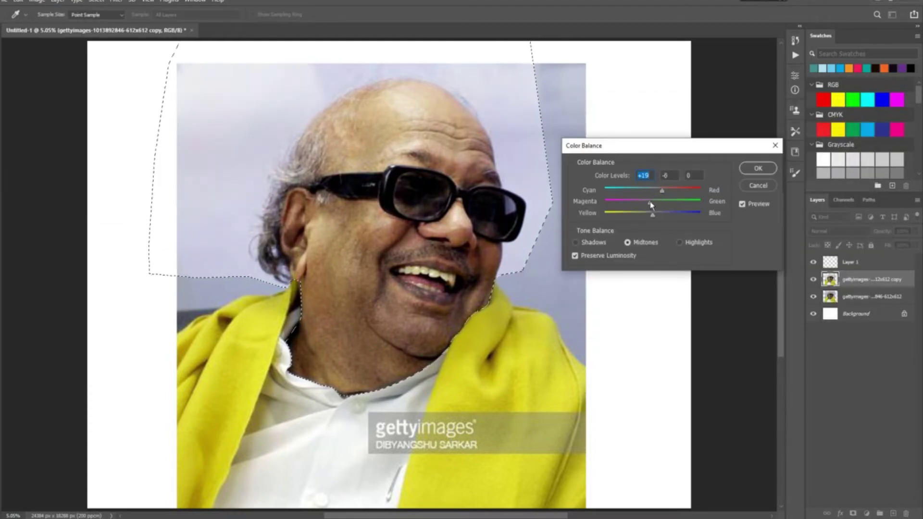
{"action": "key", "text": "Return"}
{"action": "key", "text": "z"}
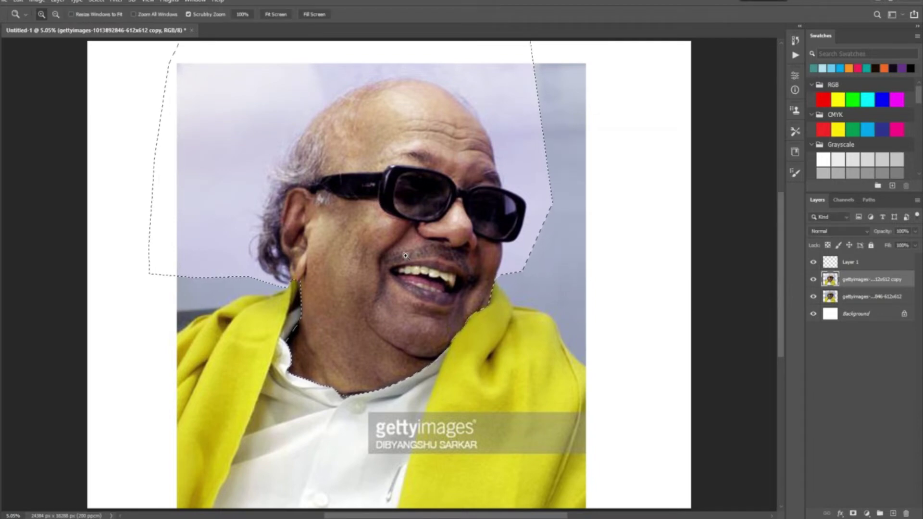
Lower the Shadows/Highlights shadows amount to 23, then deselect.
{"action": "left_click", "coordinate": [37, 1]}
{"action": "left_click", "coordinate": [154, 198]}
{"action": "left_click_drag", "start_coordinate": [629, 165], "coordinate": [622, 172]}
{"action": "key", "text": "Return"}
{"action": "key", "text": "ctrl+d"}
Trace the shawl with a pen path and turn it into a selection.
{"action": "key", "text": "l"}
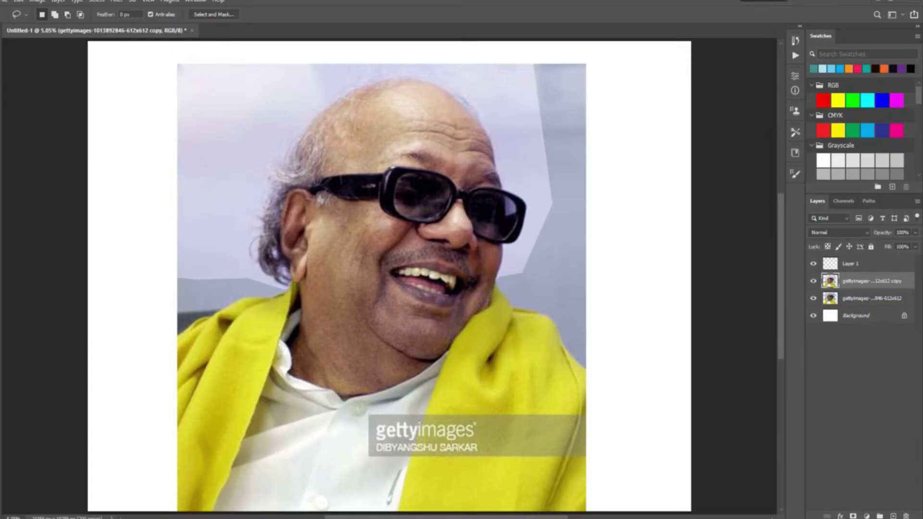
{"action": "scroll", "coordinate": [205, 329], "scroll_direction": "up", "scroll_amount": 3}
{"action": "key", "text": "p"}
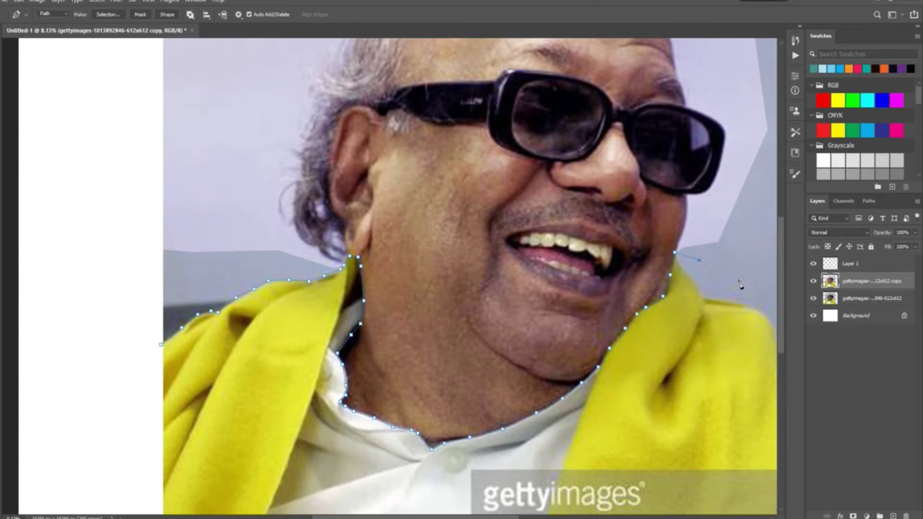
{"action": "scroll", "coordinate": [740, 284], "scroll_direction": "down", "scroll_amount": 5}
{"action": "right_click", "coordinate": [423, 226]}
{"action": "left_click", "coordinate": [470, 268]}
Darken the shawl with Brightness/Contrast and a Levels black-point nudge.
{"action": "key", "text": "Return"}
{"action": "left_click_drag", "start_coordinate": [665, 206], "coordinate": [682, 227]}
{"action": "key", "text": "Return"}
{"action": "key", "text": "ctrl+l"}
{"action": "left_click_drag", "start_coordinate": [623, 252], "coordinate": [629, 252]}
{"action": "key", "text": "Return"}
{"action": "key", "text": "ctrl+minus"}
Pull the shawl's curve slightly down and adjust its colour balance.
{"action": "key", "text": "ctrl+m"}
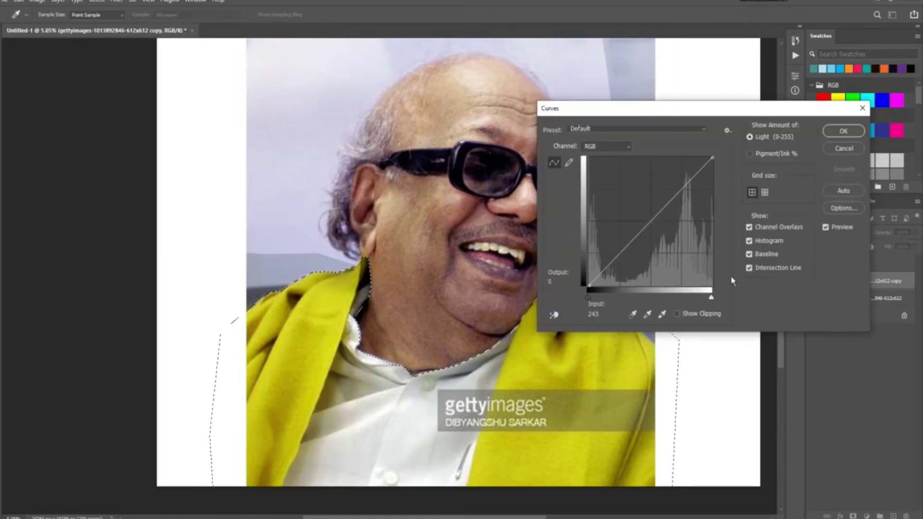
{"action": "left_click_drag", "start_coordinate": [651, 221], "coordinate": [669, 196]}
{"action": "key", "text": "Return"}
{"action": "left_click", "coordinate": [37, 1]}
{"action": "left_click", "coordinate": [186, 88]}
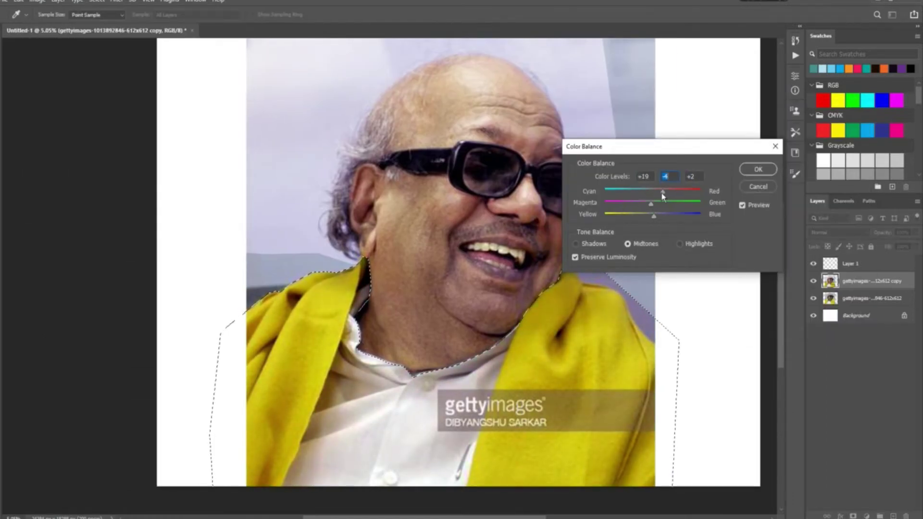
{"action": "left_click", "coordinate": [758, 170]}
{"action": "key", "text": "p"}
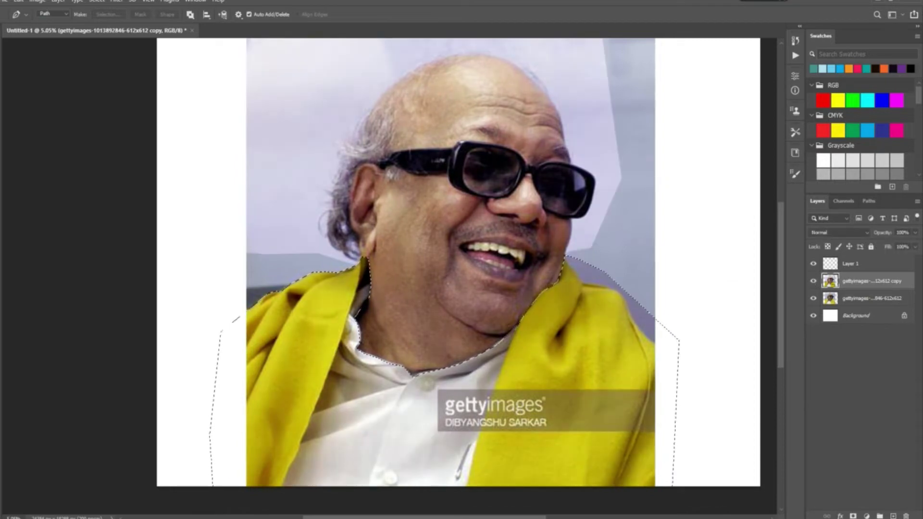
Sharpen the image with the Unsharp Mask filter.
{"action": "key", "text": "h"}
{"action": "left_click", "coordinate": [116, 1]}
{"action": "left_click", "coordinate": [139, 11]}
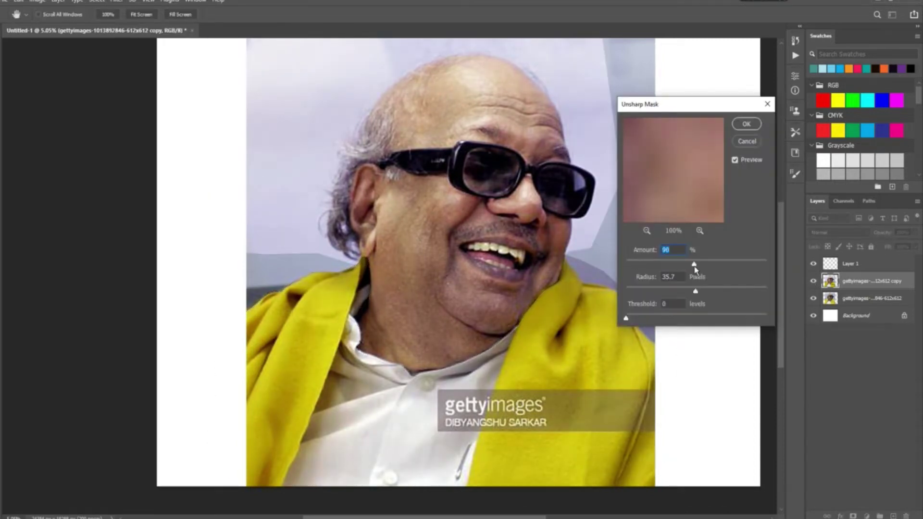
{"action": "key", "text": "Return"}
Halve the image size to 12192 × 9144 px.
{"action": "key", "text": "l"}
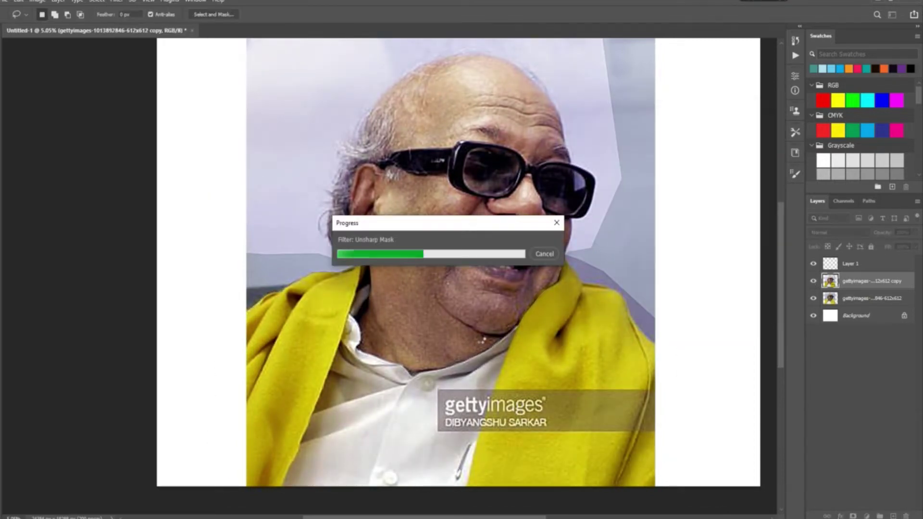
{"action": "left_click", "coordinate": [37, 1]}
{"action": "left_click", "coordinate": [52, 75]}
{"action": "key", "text": "Return"}
Zoom in on the left shoulder and start a new path at the shawl's left edge.
{"action": "key", "text": "z"}
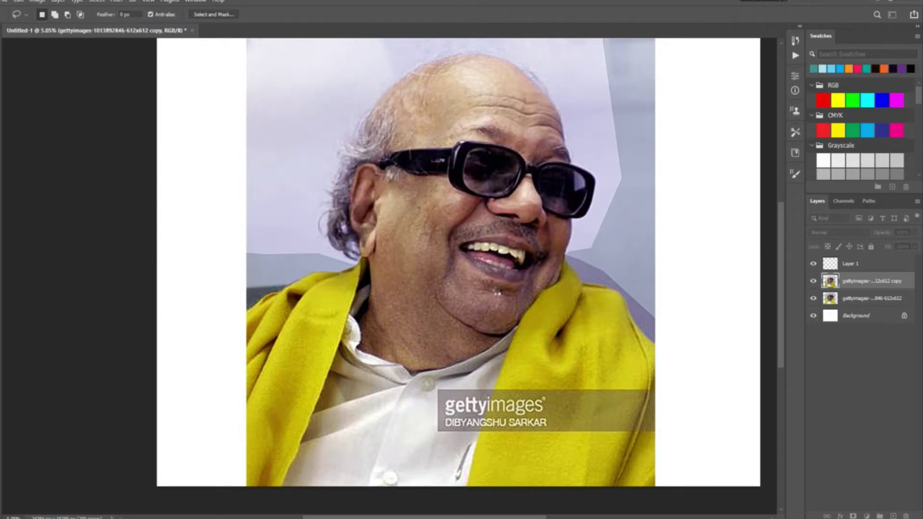
{"action": "left_click", "coordinate": [261, 324]}
{"action": "left_click", "coordinate": [261, 324]}
{"action": "key", "text": "p"}
{"action": "left_click", "coordinate": [65, 355]}
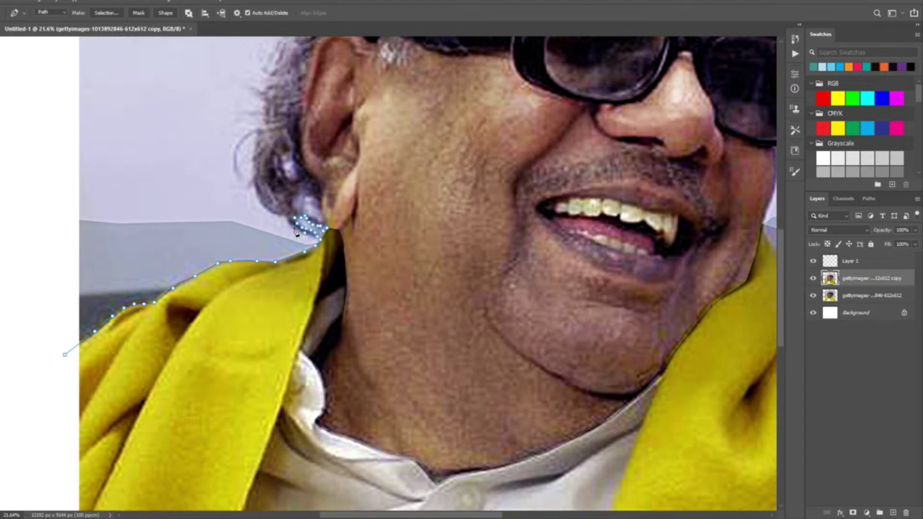
Trace the pen path up the hair, around the head and down the jaw to the collar.
{"action": "mouse_move", "coordinate": [236, 156]}
{"action": "left_mouse_down"}
{"action": "mouse_move", "coordinate": [281, 102]}
{"action": "mouse_move", "coordinate": [225, 190]}
{"action": "mouse_move", "coordinate": [236, 117]}
{"action": "mouse_move", "coordinate": [254, 79]}
{"action": "mouse_move", "coordinate": [260, 143]}
{"action": "mouse_move", "coordinate": [302, 91]}
{"action": "mouse_move", "coordinate": [283, 136]}
{"action": "mouse_move", "coordinate": [329, 97]}
{"action": "mouse_move", "coordinate": [397, 69]}
{"action": "mouse_move", "coordinate": [480, 67]}
{"action": "left_mouse_up"}
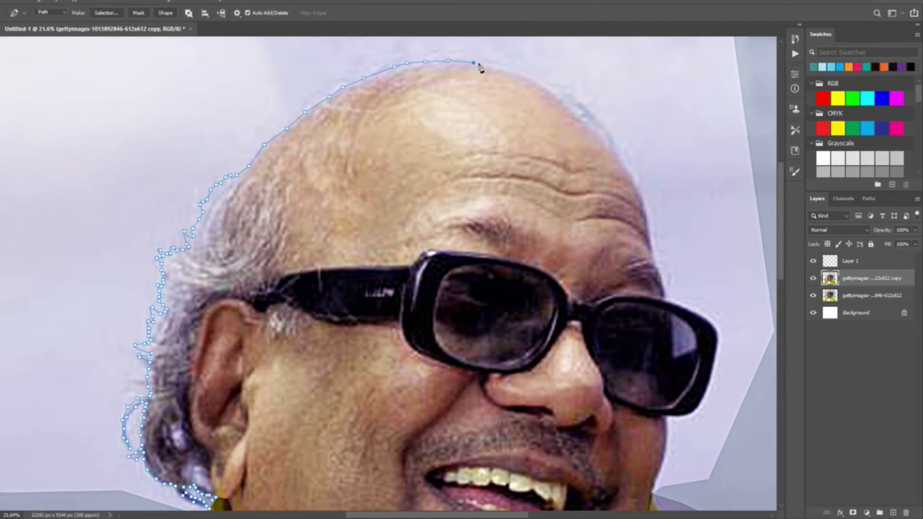
{"action": "left_click_drag", "start_coordinate": [553, 91], "coordinate": [606, 142]}
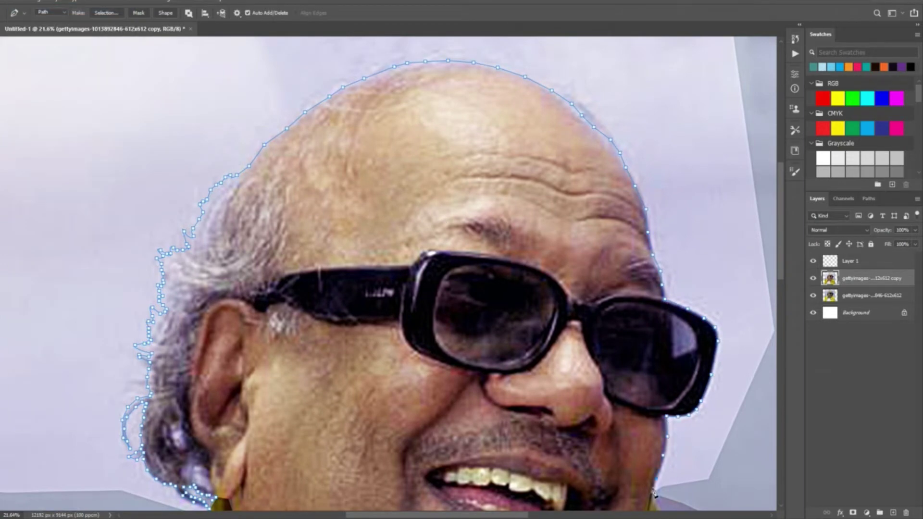
{"action": "left_click_drag", "start_coordinate": [654, 492], "coordinate": [587, 352]}
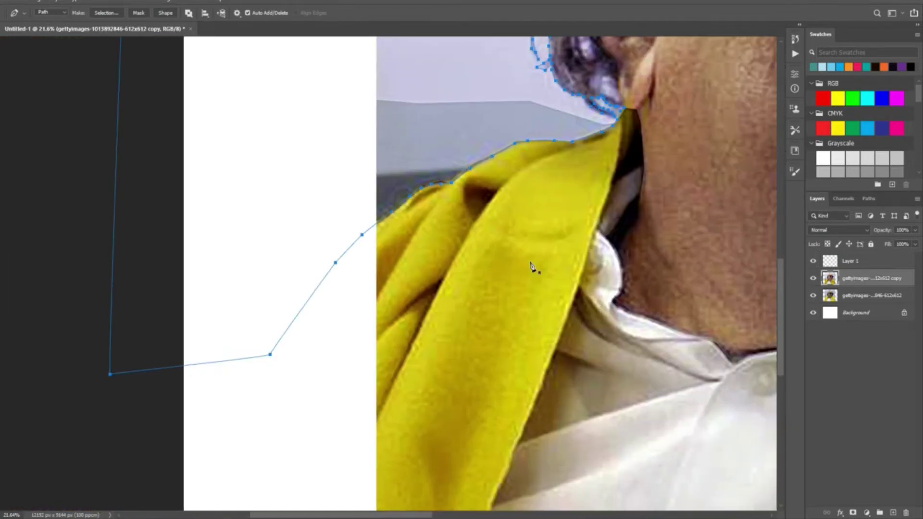
Convert the figure path to a selection, hide the original photo layer and delete the background.
{"action": "key", "text": "ctrl+Return"}
{"action": "key", "text": "z"}
{"action": "left_click_drag", "start_coordinate": [217, 294], "coordinate": [159, 294]}
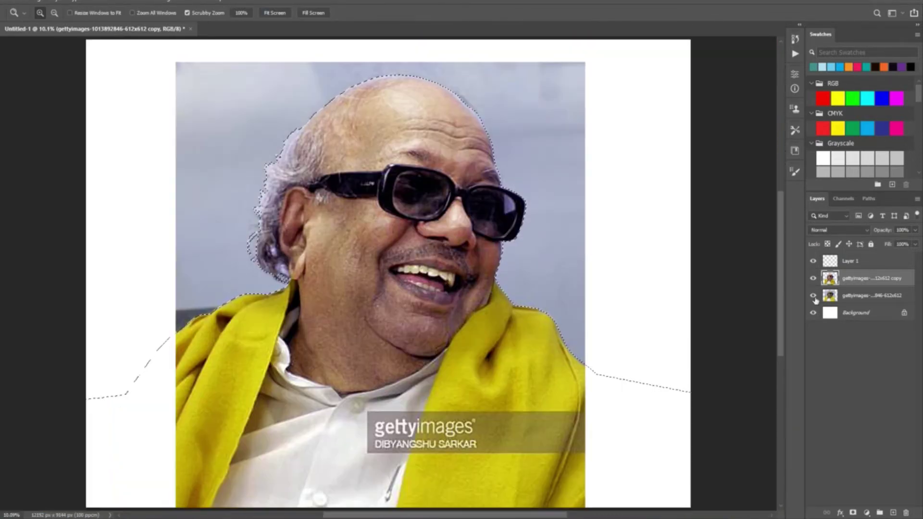
{"action": "left_click", "coordinate": [813, 296]}
{"action": "key", "text": "l"}
{"action": "key", "text": "ctrl+d"}
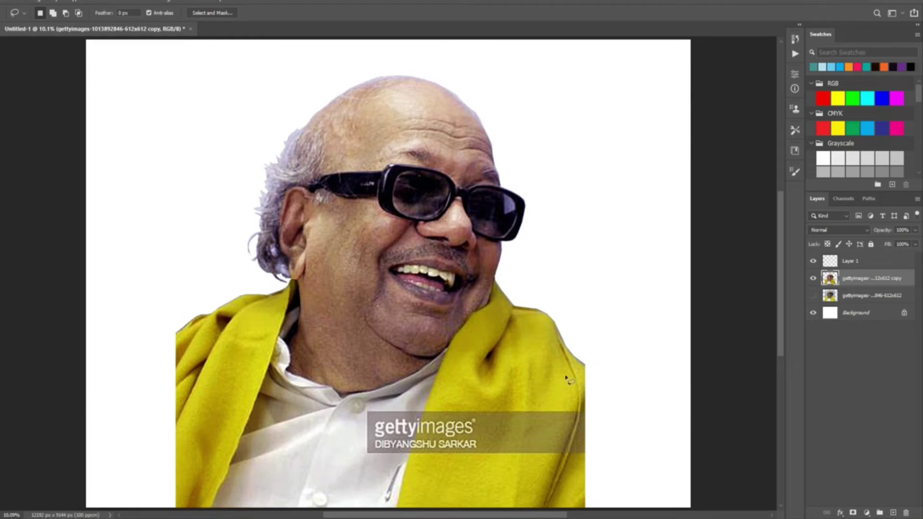
Duplicate the cut-out layer and smudge the eyebrow hair at the face's right edge at 40%.
{"action": "key", "text": "ctrl+j"}
{"action": "scroll", "coordinate": [429, 187], "scroll_direction": "up", "scroll_amount": 5}
{"action": "key", "text": "r"}
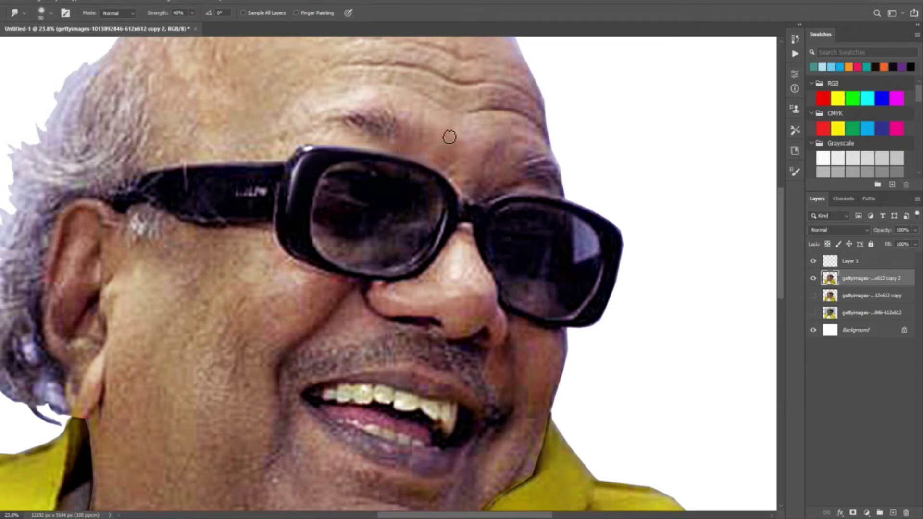
{"action": "scroll", "coordinate": [459, 141], "scroll_direction": "up", "scroll_amount": 2}
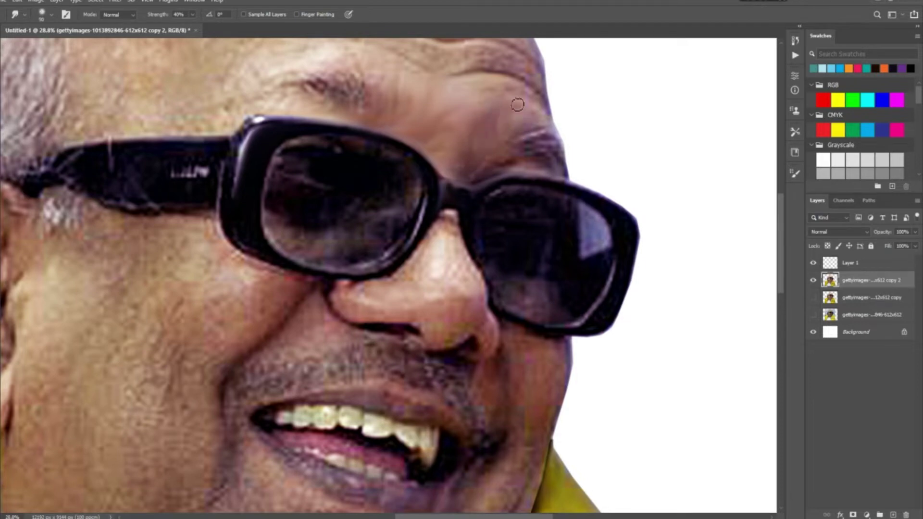
{"action": "mouse_move", "coordinate": [517, 151]}
{"action": "left_mouse_down"}
{"action": "mouse_move", "coordinate": [566, 156]}
{"action": "mouse_move", "coordinate": [511, 158]}
{"action": "mouse_move", "coordinate": [562, 158]}
{"action": "mouse_move", "coordinate": [560, 141]}
{"action": "mouse_move", "coordinate": [514, 160]}
{"action": "mouse_move", "coordinate": [567, 187]}
{"action": "left_mouse_up"}
Smudge the eyebrow above the left lens, the forehead and the left lens frame edges.
{"action": "key", "text": "alt+e"}
{"action": "key", "text": "Escape"}
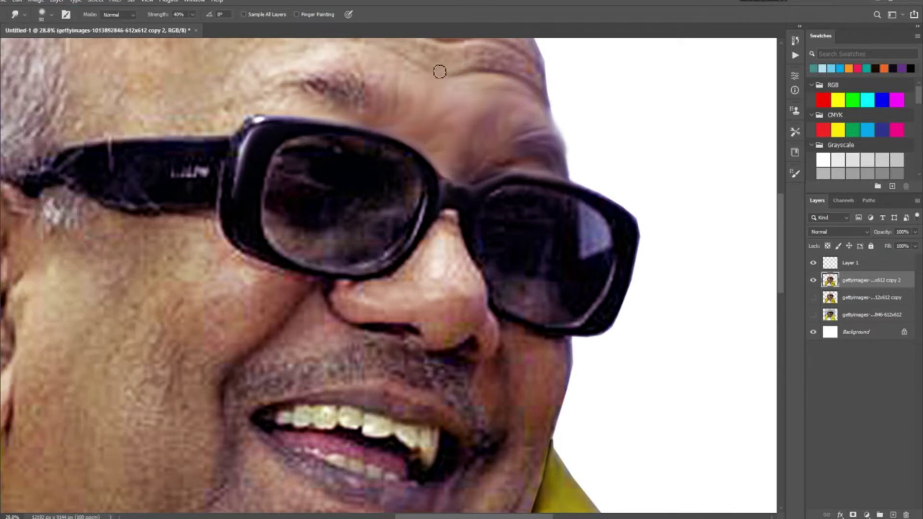
{"action": "scroll", "coordinate": [510, 254], "scroll_direction": "up", "scroll_amount": 4}
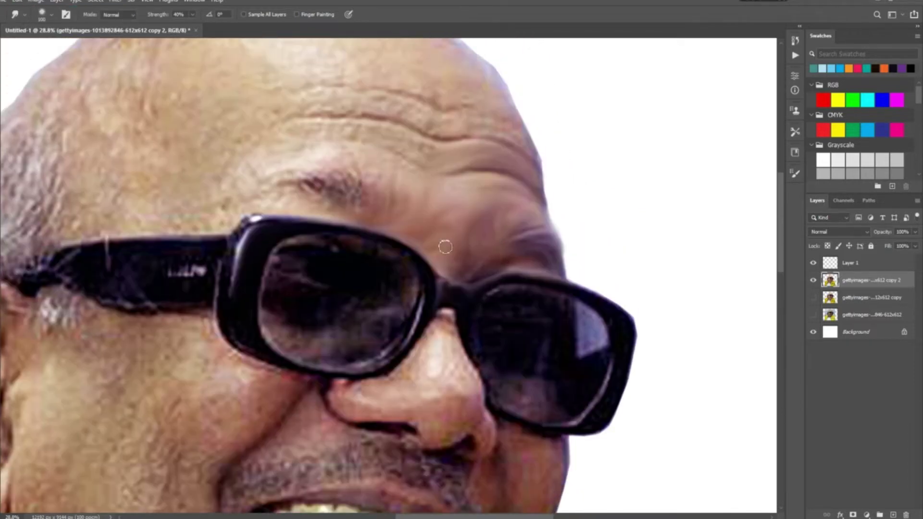
{"action": "mouse_move", "coordinate": [352, 191]}
{"action": "left_mouse_down"}
{"action": "mouse_move", "coordinate": [327, 169]}
{"action": "mouse_move", "coordinate": [333, 180]}
{"action": "mouse_move", "coordinate": [309, 176]}
{"action": "mouse_move", "coordinate": [314, 196]}
{"action": "left_mouse_up"}
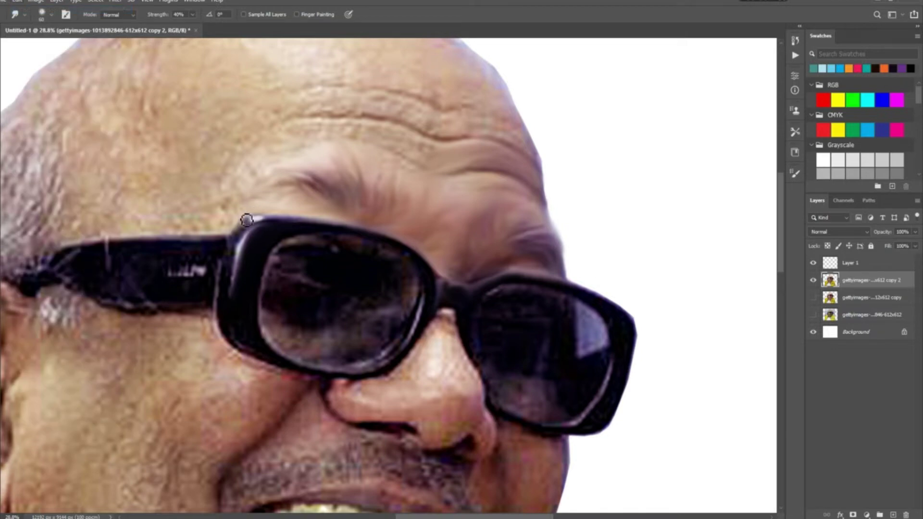
{"action": "mouse_move", "coordinate": [269, 151]}
{"action": "left_mouse_down"}
{"action": "mouse_move", "coordinate": [287, 122]}
{"action": "mouse_move", "coordinate": [351, 138]}
{"action": "mouse_move", "coordinate": [364, 125]}
{"action": "mouse_move", "coordinate": [350, 128]}
{"action": "mouse_move", "coordinate": [417, 176]}
{"action": "mouse_move", "coordinate": [434, 133]}
{"action": "mouse_move", "coordinate": [398, 102]}
{"action": "mouse_move", "coordinate": [326, 103]}
{"action": "left_mouse_up"}
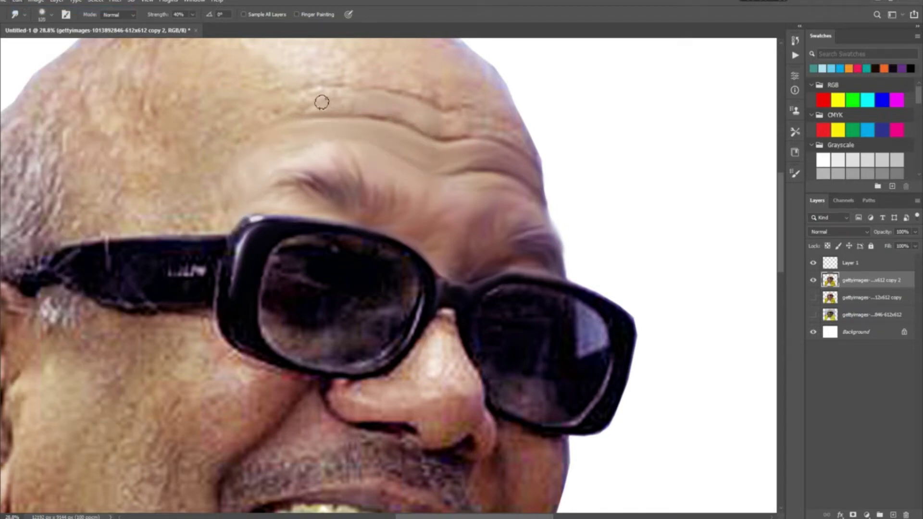
{"action": "scroll", "coordinate": [282, 114], "scroll_direction": "down", "scroll_amount": 3}
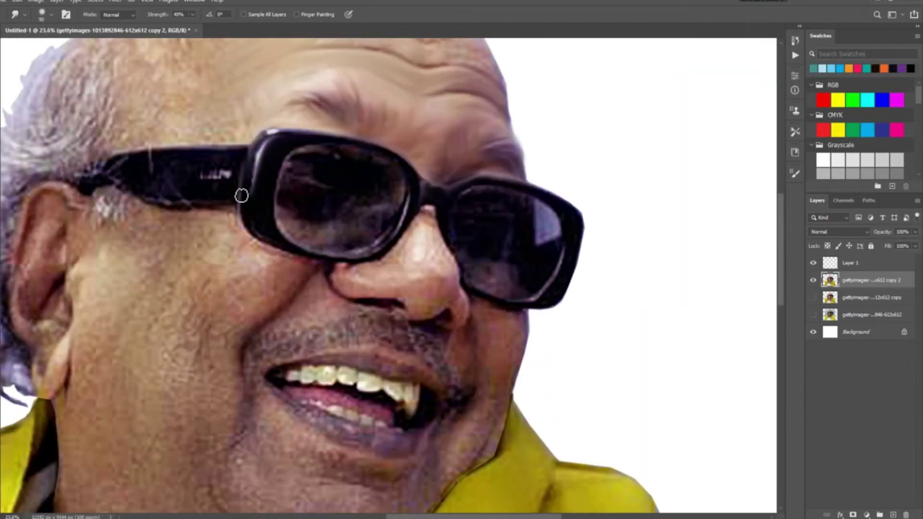
{"action": "mouse_move", "coordinate": [247, 201]}
{"action": "left_mouse_down"}
{"action": "mouse_move", "coordinate": [262, 223]}
{"action": "mouse_move", "coordinate": [250, 228]}
{"action": "mouse_move", "coordinate": [312, 255]}
{"action": "left_mouse_up"}
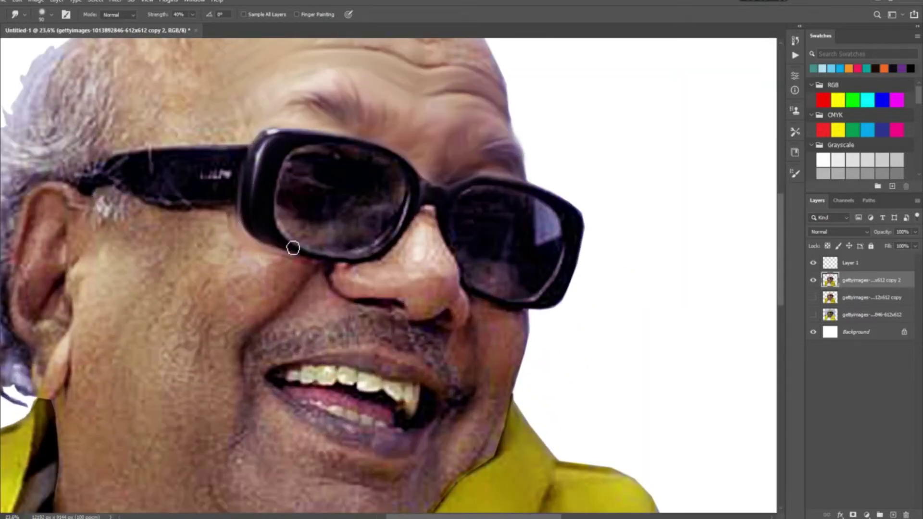
{"action": "mouse_move", "coordinate": [264, 233]}
{"action": "left_mouse_down"}
{"action": "mouse_move", "coordinate": [306, 203]}
{"action": "mouse_move", "coordinate": [281, 186]}
{"action": "mouse_move", "coordinate": [286, 213]}
{"action": "mouse_move", "coordinate": [292, 161]}
{"action": "mouse_move", "coordinate": [322, 144]}
{"action": "mouse_move", "coordinate": [299, 140]}
{"action": "mouse_move", "coordinate": [360, 154]}
{"action": "mouse_move", "coordinate": [285, 177]}
{"action": "mouse_move", "coordinate": [278, 208]}
{"action": "mouse_move", "coordinate": [294, 231]}
{"action": "mouse_move", "coordinate": [302, 184]}
{"action": "mouse_move", "coordinate": [325, 170]}
{"action": "mouse_move", "coordinate": [346, 198]}
{"action": "mouse_move", "coordinate": [303, 188]}
{"action": "mouse_move", "coordinate": [282, 219]}
{"action": "left_mouse_up"}
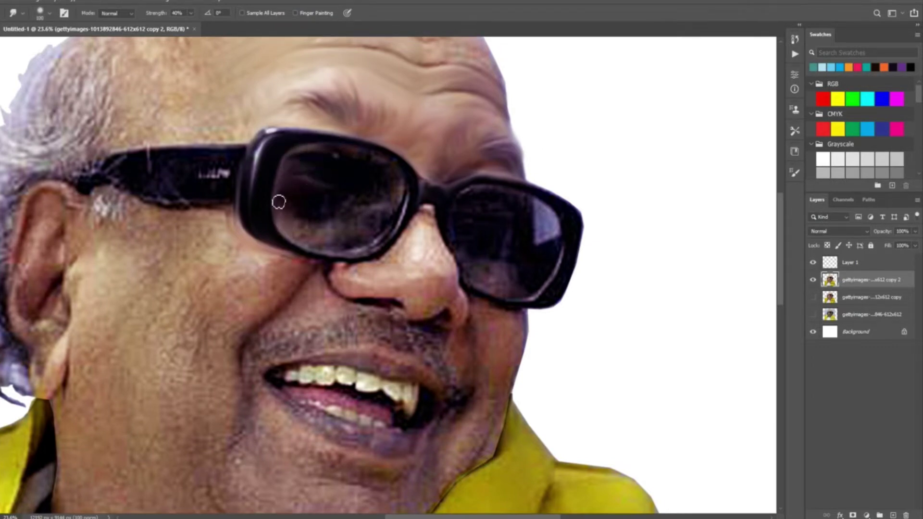
Smudge the left lens's lower edge and the right lens's edge and upper reflection.
{"action": "mouse_move", "coordinate": [310, 249]}
{"action": "left_mouse_down"}
{"action": "mouse_move", "coordinate": [370, 260]}
{"action": "mouse_move", "coordinate": [410, 213]}
{"action": "mouse_move", "coordinate": [409, 198]}
{"action": "mouse_move", "coordinate": [372, 253]}
{"action": "mouse_move", "coordinate": [322, 251]}
{"action": "mouse_move", "coordinate": [304, 211]}
{"action": "mouse_move", "coordinate": [294, 225]}
{"action": "mouse_move", "coordinate": [330, 220]}
{"action": "mouse_move", "coordinate": [335, 204]}
{"action": "mouse_move", "coordinate": [344, 219]}
{"action": "mouse_move", "coordinate": [360, 204]}
{"action": "mouse_move", "coordinate": [375, 234]}
{"action": "mouse_move", "coordinate": [391, 226]}
{"action": "mouse_move", "coordinate": [395, 198]}
{"action": "mouse_move", "coordinate": [377, 182]}
{"action": "mouse_move", "coordinate": [402, 189]}
{"action": "mouse_move", "coordinate": [403, 167]}
{"action": "mouse_move", "coordinate": [375, 162]}
{"action": "mouse_move", "coordinate": [378, 184]}
{"action": "mouse_move", "coordinate": [393, 183]}
{"action": "mouse_move", "coordinate": [359, 158]}
{"action": "mouse_move", "coordinate": [376, 201]}
{"action": "mouse_move", "coordinate": [365, 225]}
{"action": "mouse_move", "coordinate": [311, 237]}
{"action": "mouse_move", "coordinate": [348, 237]}
{"action": "left_mouse_up"}
{"action": "mouse_move", "coordinate": [452, 230]}
{"action": "left_mouse_down"}
{"action": "mouse_move", "coordinate": [584, 236]}
{"action": "mouse_move", "coordinate": [588, 256]}
{"action": "mouse_move", "coordinate": [565, 286]}
{"action": "mouse_move", "coordinate": [581, 242]}
{"action": "mouse_move", "coordinate": [582, 277]}
{"action": "mouse_move", "coordinate": [543, 318]}
{"action": "mouse_move", "coordinate": [552, 307]}
{"action": "mouse_move", "coordinate": [535, 301]}
{"action": "mouse_move", "coordinate": [551, 263]}
{"action": "mouse_move", "coordinate": [563, 277]}
{"action": "mouse_move", "coordinate": [571, 228]}
{"action": "mouse_move", "coordinate": [538, 196]}
{"action": "mouse_move", "coordinate": [542, 183]}
{"action": "mouse_move", "coordinate": [585, 198]}
{"action": "mouse_move", "coordinate": [569, 214]}
{"action": "mouse_move", "coordinate": [562, 209]}
{"action": "mouse_move", "coordinate": [561, 239]}
{"action": "mouse_move", "coordinate": [535, 252]}
{"action": "left_mouse_up"}
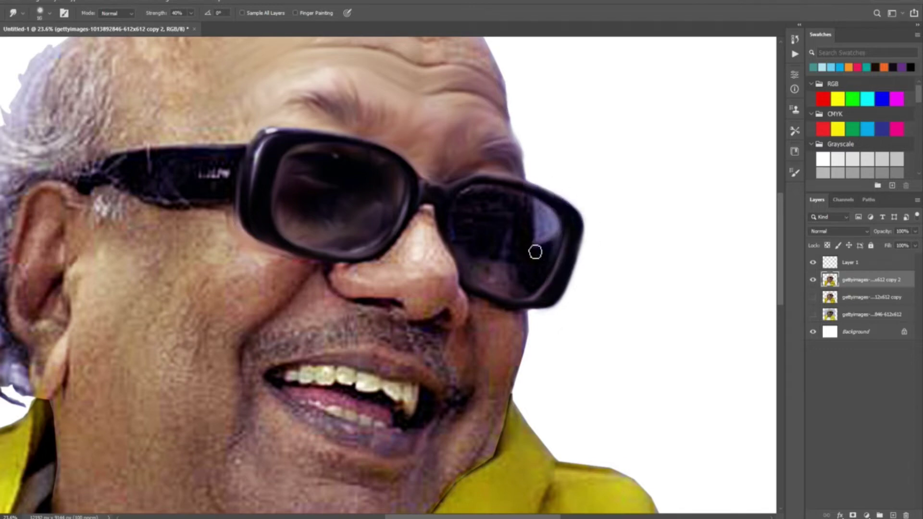
{"action": "mouse_move", "coordinate": [542, 205]}
{"action": "left_mouse_down"}
{"action": "mouse_move", "coordinate": [455, 240]}
{"action": "mouse_move", "coordinate": [478, 231]}
{"action": "mouse_move", "coordinate": [470, 198]}
{"action": "mouse_move", "coordinate": [477, 218]}
{"action": "left_mouse_up"}
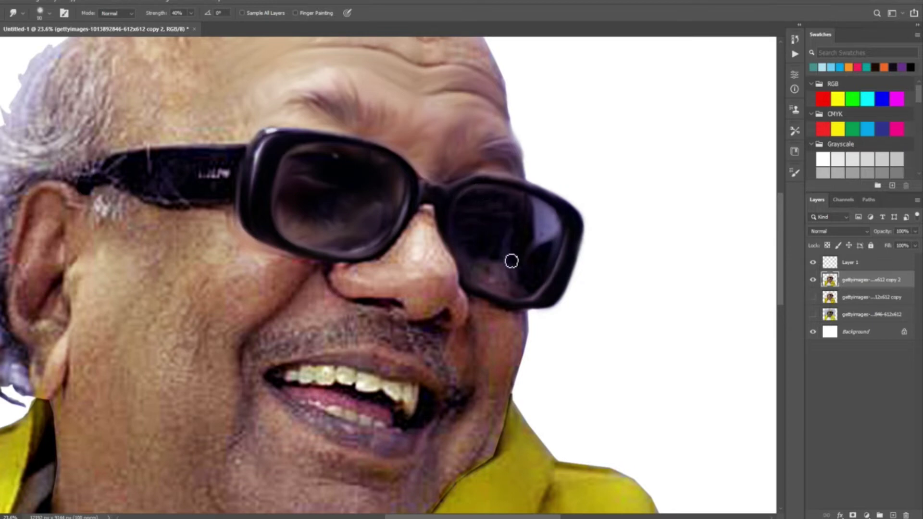
Smooth the nose, the skin under it and the moustache, switching brush size between 100 and 50.
{"action": "left_click_drag", "start_coordinate": [438, 296], "coordinate": [405, 231]}
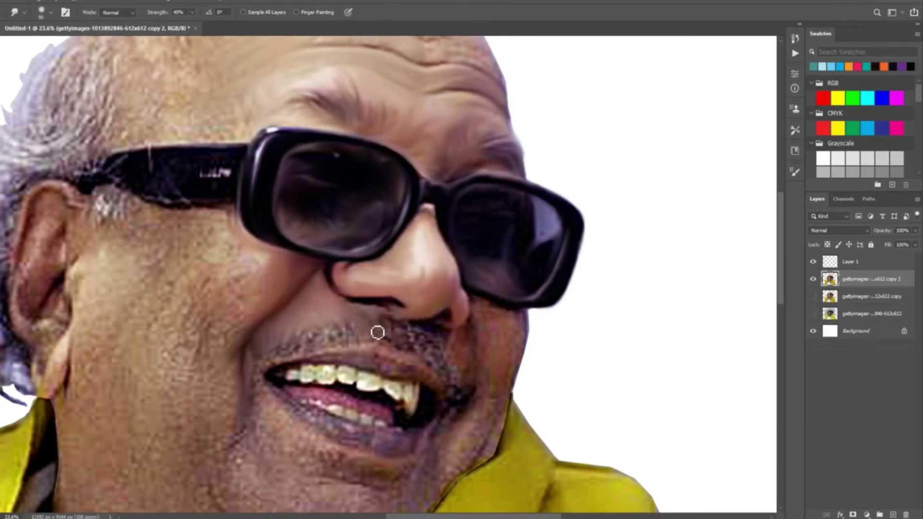
{"action": "left_click_drag", "start_coordinate": [391, 334], "coordinate": [458, 330]}
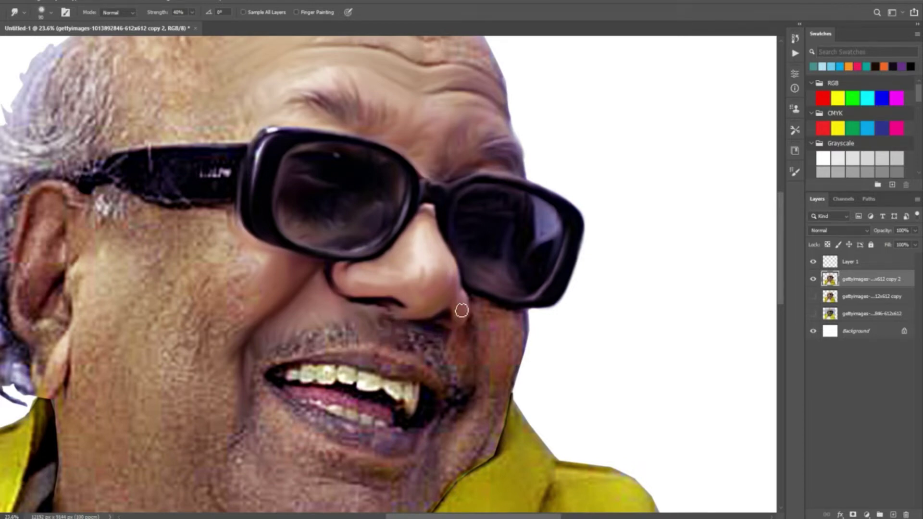
{"action": "left_click_drag", "start_coordinate": [405, 348], "coordinate": [425, 342]}
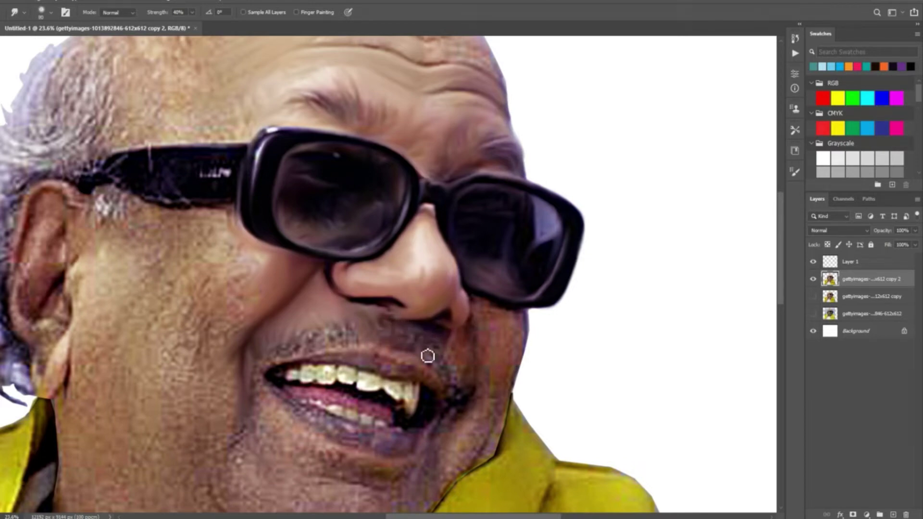
{"action": "key", "text": "bracketright"}
{"action": "key", "text": "bracketright"}
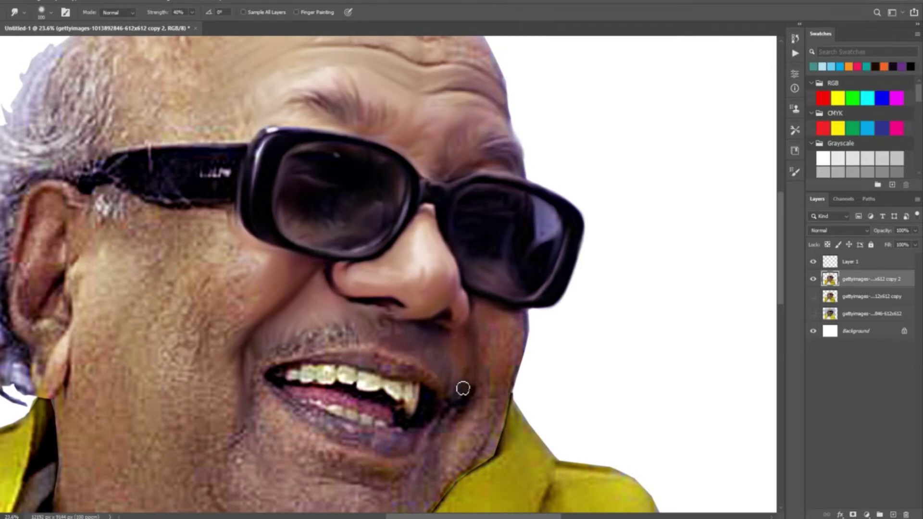
{"action": "key", "text": "bracketleft"}
{"action": "key", "text": "bracketleft"}
{"action": "key", "text": "bracketleft"}
{"action": "key", "text": "bracketleft"}
{"action": "key", "text": "bracketleft"}
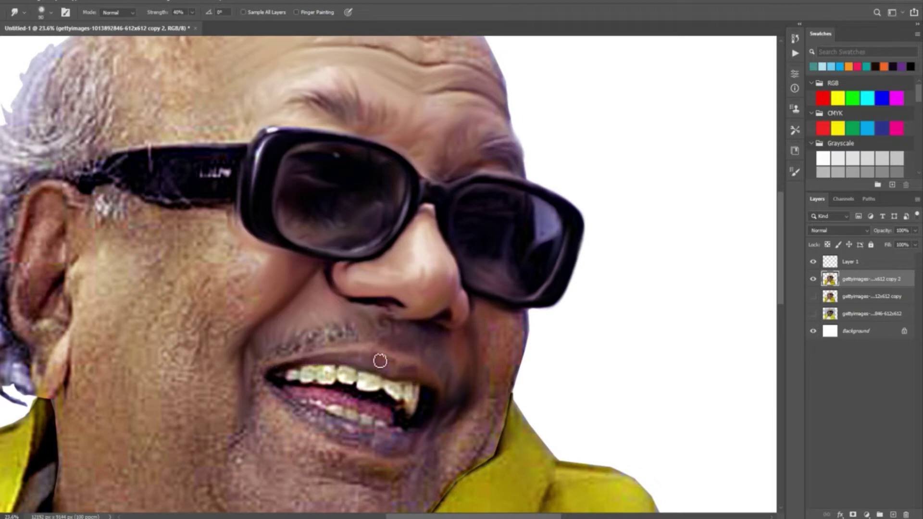
{"action": "mouse_move", "coordinate": [282, 358]}
{"action": "left_mouse_down"}
{"action": "mouse_move", "coordinate": [311, 330]}
{"action": "mouse_move", "coordinate": [320, 353]}
{"action": "mouse_move", "coordinate": [352, 321]}
{"action": "left_mouse_up"}
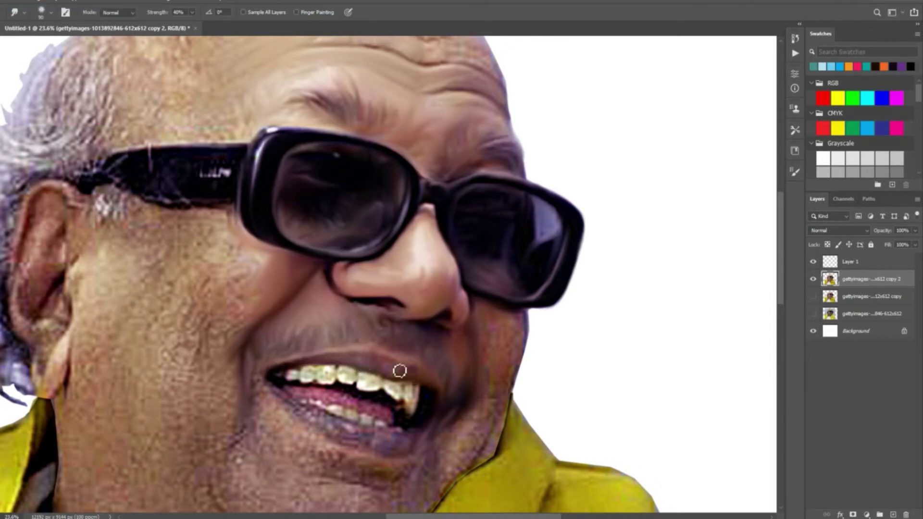
Soften the upper teeth's lower edge and the skin under the lower lip with a 70 brush.
{"action": "scroll", "coordinate": [346, 354], "scroll_direction": "up", "scroll_amount": 3}
{"action": "mouse_move", "coordinate": [267, 284]}
{"action": "left_mouse_down"}
{"action": "mouse_move", "coordinate": [289, 292]}
{"action": "mouse_move", "coordinate": [306, 282]}
{"action": "mouse_move", "coordinate": [316, 295]}
{"action": "mouse_move", "coordinate": [327, 281]}
{"action": "mouse_move", "coordinate": [336, 291]}
{"action": "mouse_move", "coordinate": [339, 271]}
{"action": "mouse_move", "coordinate": [345, 304]}
{"action": "mouse_move", "coordinate": [372, 284]}
{"action": "mouse_move", "coordinate": [376, 298]}
{"action": "mouse_move", "coordinate": [383, 275]}
{"action": "mouse_move", "coordinate": [388, 300]}
{"action": "mouse_move", "coordinate": [411, 283]}
{"action": "mouse_move", "coordinate": [413, 303]}
{"action": "mouse_move", "coordinate": [454, 304]}
{"action": "mouse_move", "coordinate": [456, 313]}
{"action": "mouse_move", "coordinate": [472, 302]}
{"action": "mouse_move", "coordinate": [491, 328]}
{"action": "mouse_move", "coordinate": [495, 310]}
{"action": "mouse_move", "coordinate": [491, 325]}
{"action": "mouse_move", "coordinate": [505, 330]}
{"action": "mouse_move", "coordinate": [516, 308]}
{"action": "mouse_move", "coordinate": [523, 326]}
{"action": "mouse_move", "coordinate": [481, 351]}
{"action": "mouse_move", "coordinate": [497, 348]}
{"action": "mouse_move", "coordinate": [495, 365]}
{"action": "mouse_move", "coordinate": [520, 359]}
{"action": "left_mouse_up"}
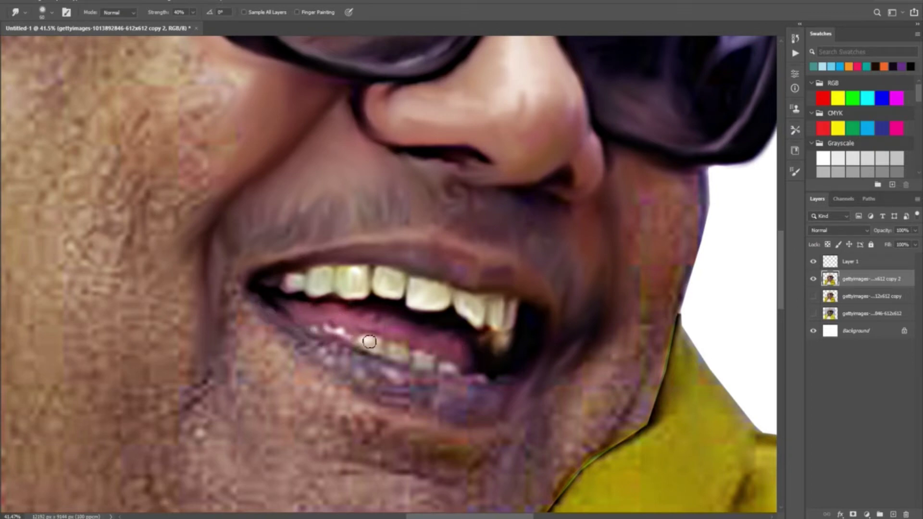
{"action": "key", "text": "bracketright"}
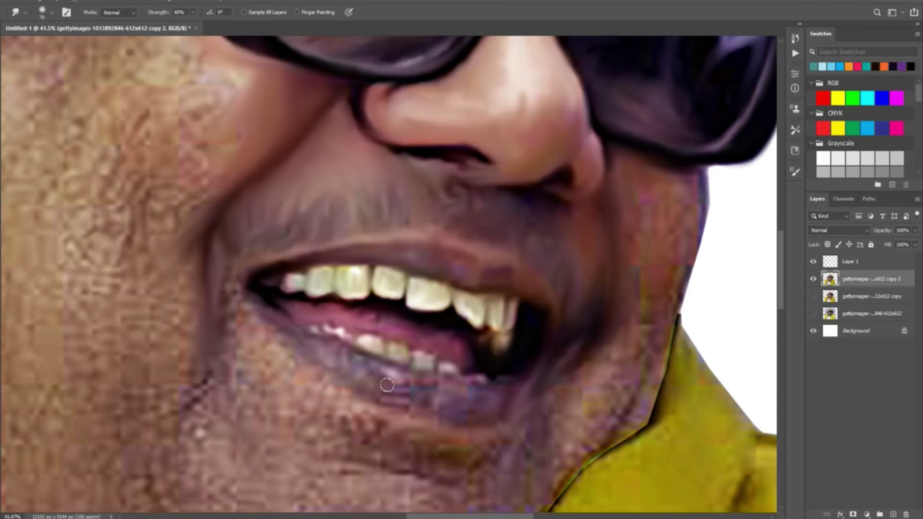
{"action": "mouse_move", "coordinate": [410, 412]}
{"action": "left_mouse_down"}
{"action": "mouse_move", "coordinate": [515, 412]}
{"action": "mouse_move", "coordinate": [507, 440]}
{"action": "mouse_move", "coordinate": [428, 457]}
{"action": "left_mouse_up"}
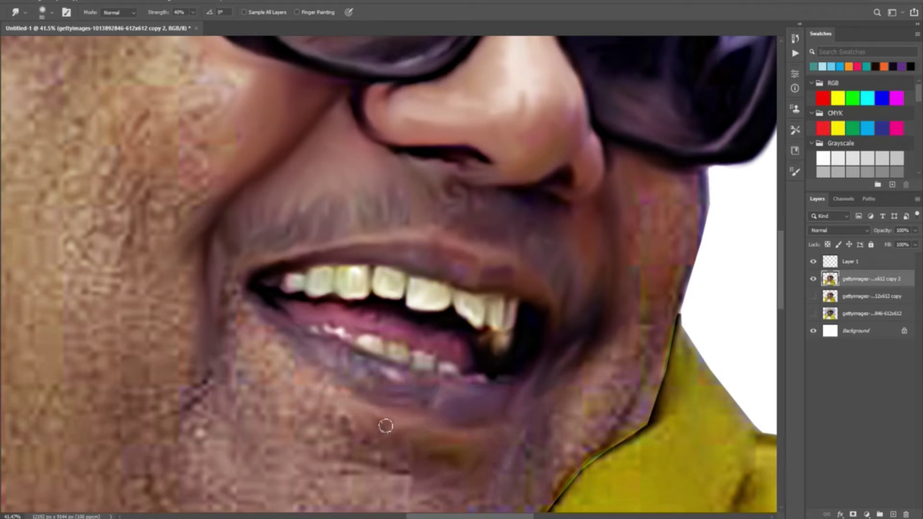
Blend the glasses arm into the ear top and smooth the ear edge and earlobe.
{"action": "scroll", "coordinate": [412, 414], "scroll_direction": "down", "scroll_amount": 3}
{"action": "scroll", "coordinate": [412, 414], "scroll_direction": "up", "scroll_amount": 2}
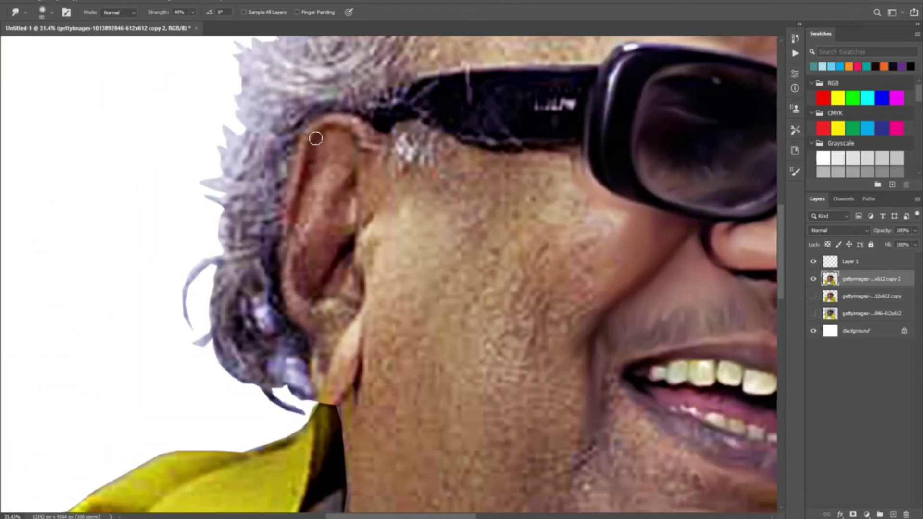
{"action": "mouse_move", "coordinate": [373, 130]}
{"action": "left_mouse_down"}
{"action": "mouse_move", "coordinate": [394, 148]}
{"action": "mouse_move", "coordinate": [357, 162]}
{"action": "mouse_move", "coordinate": [368, 226]}
{"action": "mouse_move", "coordinate": [375, 198]}
{"action": "mouse_move", "coordinate": [406, 165]}
{"action": "mouse_move", "coordinate": [406, 133]}
{"action": "mouse_move", "coordinate": [423, 130]}
{"action": "mouse_move", "coordinate": [417, 147]}
{"action": "mouse_move", "coordinate": [463, 174]}
{"action": "left_mouse_up"}
{"action": "mouse_move", "coordinate": [384, 189]}
{"action": "left_mouse_down"}
{"action": "mouse_move", "coordinate": [361, 264]}
{"action": "mouse_move", "coordinate": [372, 285]}
{"action": "mouse_move", "coordinate": [376, 233]}
{"action": "mouse_move", "coordinate": [400, 241]}
{"action": "mouse_move", "coordinate": [338, 400]}
{"action": "left_mouse_up"}
{"action": "key", "text": "bracketleft"}
{"action": "key", "text": "bracketleft"}
{"action": "key", "text": "bracketleft"}
{"action": "key", "text": "bracketright"}
Smooth the inner ear edge and pull the earlobe tip over the collar, ending at brush size 100.
{"action": "mouse_move", "coordinate": [282, 247]}
{"action": "left_mouse_down"}
{"action": "mouse_move", "coordinate": [294, 313]}
{"action": "mouse_move", "coordinate": [316, 302]}
{"action": "mouse_move", "coordinate": [329, 330]}
{"action": "mouse_move", "coordinate": [318, 364]}
{"action": "left_mouse_up"}
{"action": "left_click_drag", "start_coordinate": [324, 399], "coordinate": [332, 406]}
{"action": "mouse_move", "coordinate": [321, 287]}
{"action": "left_mouse_down"}
{"action": "mouse_move", "coordinate": [342, 227]}
{"action": "mouse_move", "coordinate": [316, 262]}
{"action": "mouse_move", "coordinate": [339, 281]}
{"action": "mouse_move", "coordinate": [350, 257]}
{"action": "mouse_move", "coordinate": [355, 304]}
{"action": "mouse_move", "coordinate": [319, 217]}
{"action": "mouse_move", "coordinate": [327, 205]}
{"action": "mouse_move", "coordinate": [339, 209]}
{"action": "mouse_move", "coordinate": [344, 143]}
{"action": "mouse_move", "coordinate": [297, 204]}
{"action": "left_mouse_up"}
{"action": "key", "text": "bracketright"}
{"action": "scroll", "coordinate": [302, 284], "scroll_direction": "down", "scroll_amount": 3}
{"action": "scroll", "coordinate": [303, 284], "scroll_direction": "up", "scroll_amount": 4}
{"action": "key", "text": "bracketleft"}
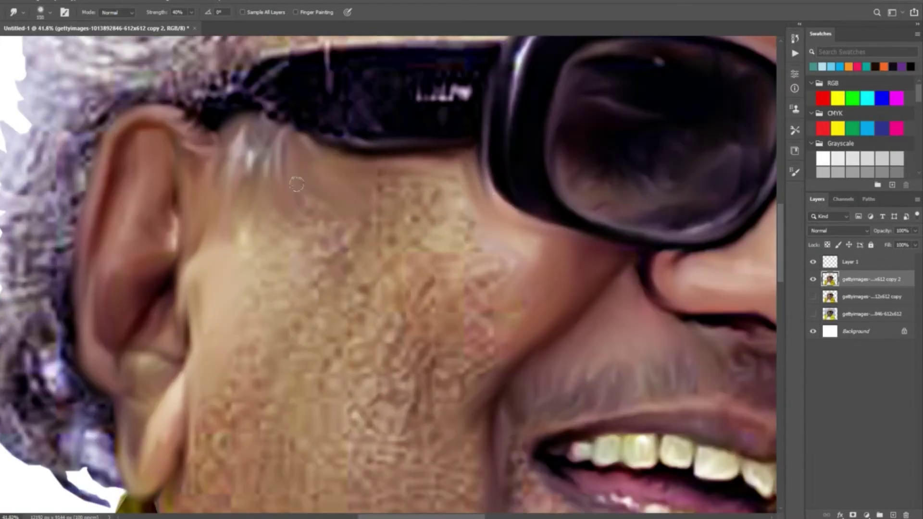
Smooth the speckled cheek texture with a 200-size smudge brush.
{"action": "scroll", "coordinate": [177, 281], "scroll_direction": "down", "scroll_amount": 6}
{"action": "scroll", "coordinate": [177, 282], "scroll_direction": "down", "scroll_amount": 3}
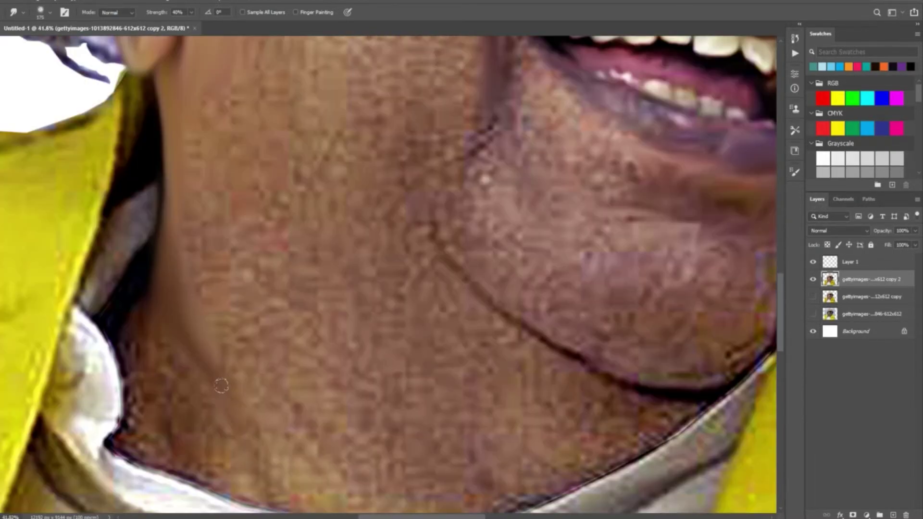
{"action": "scroll", "coordinate": [243, 293], "scroll_direction": "up", "scroll_amount": 4}
{"action": "scroll", "coordinate": [291, 282], "scroll_direction": "up", "scroll_amount": 4}
{"action": "key", "text": "bracketleft"}
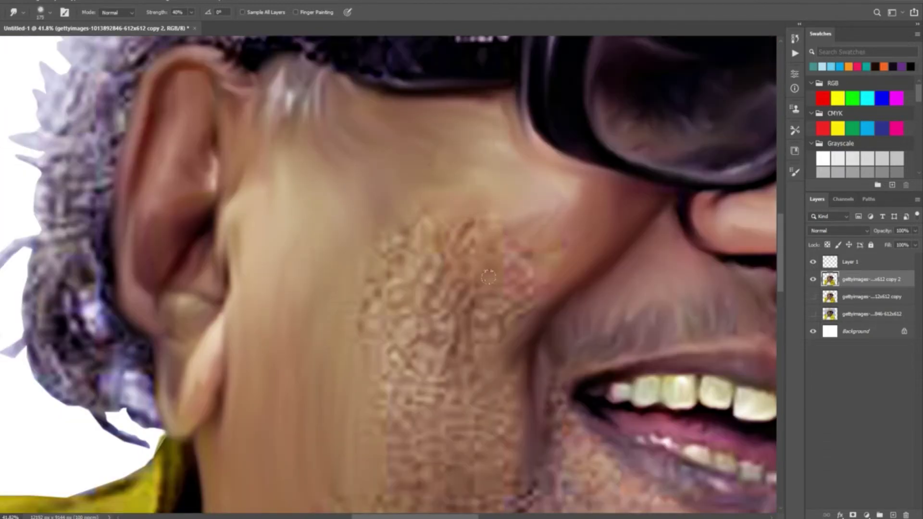
{"action": "scroll", "coordinate": [527, 216], "scroll_direction": "down", "scroll_amount": 2}
{"action": "scroll", "coordinate": [526, 216], "scroll_direction": "right", "scroll_amount": 2}
{"action": "key", "text": "bracketright"}
{"action": "mouse_move", "coordinate": [435, 322]}
{"action": "left_mouse_down"}
{"action": "mouse_move", "coordinate": [375, 377]}
{"action": "mouse_move", "coordinate": [343, 441]}
{"action": "mouse_move", "coordinate": [286, 364]}
{"action": "mouse_move", "coordinate": [363, 266]}
{"action": "mouse_move", "coordinate": [282, 170]}
{"action": "mouse_move", "coordinate": [339, 191]}
{"action": "mouse_move", "coordinate": [412, 128]}
{"action": "left_mouse_up"}
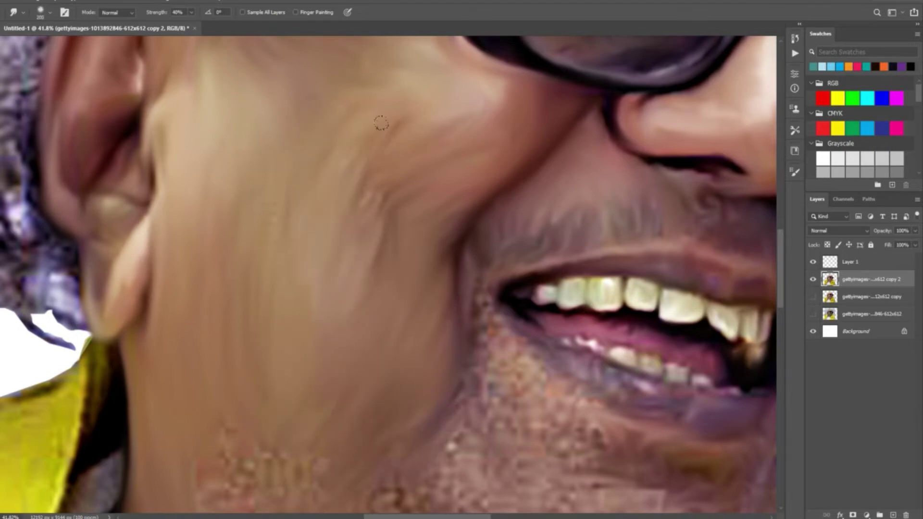
Smooth the neck skin and its dotted texture with brush sizes 175 and 200.
{"action": "scroll", "coordinate": [412, 299], "scroll_direction": "down", "scroll_amount": 5}
{"action": "scroll", "coordinate": [412, 299], "scroll_direction": "up", "scroll_amount": 4}
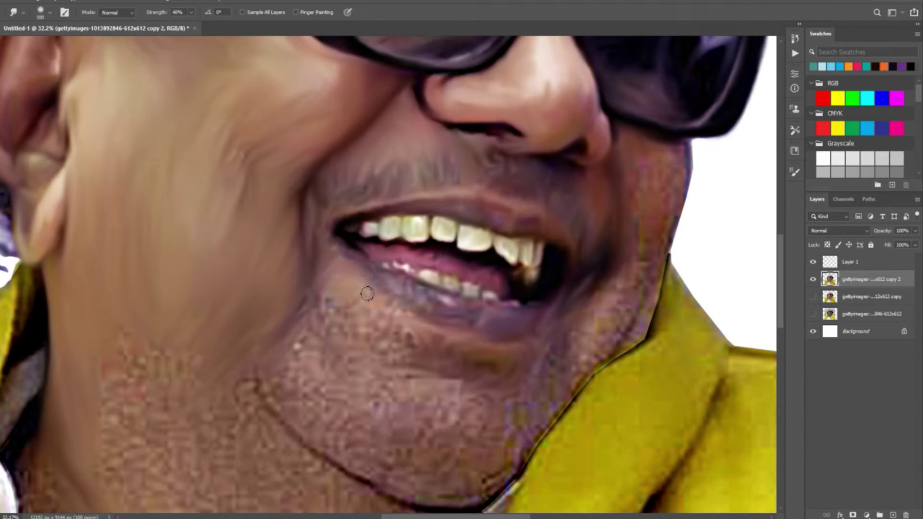
{"action": "scroll", "coordinate": [333, 331], "scroll_direction": "down", "scroll_amount": 2}
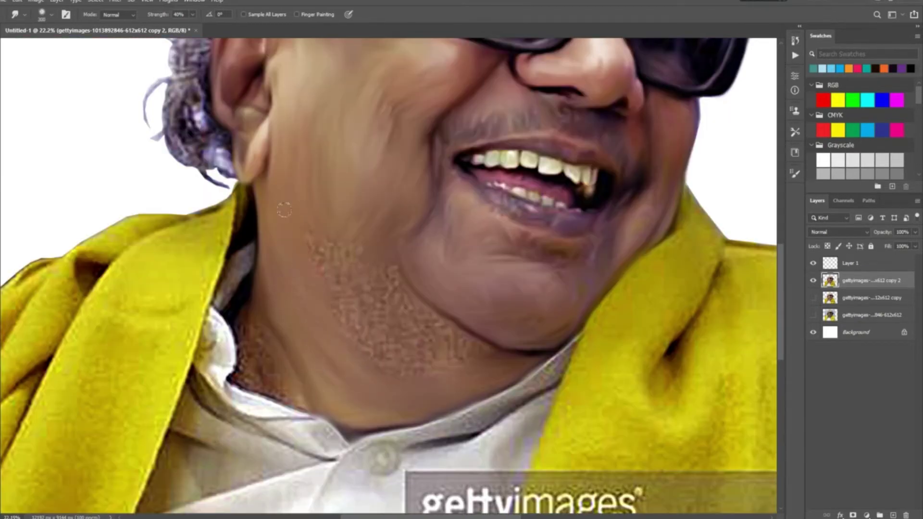
{"action": "scroll", "coordinate": [393, 359], "scroll_direction": "down", "scroll_amount": 3}
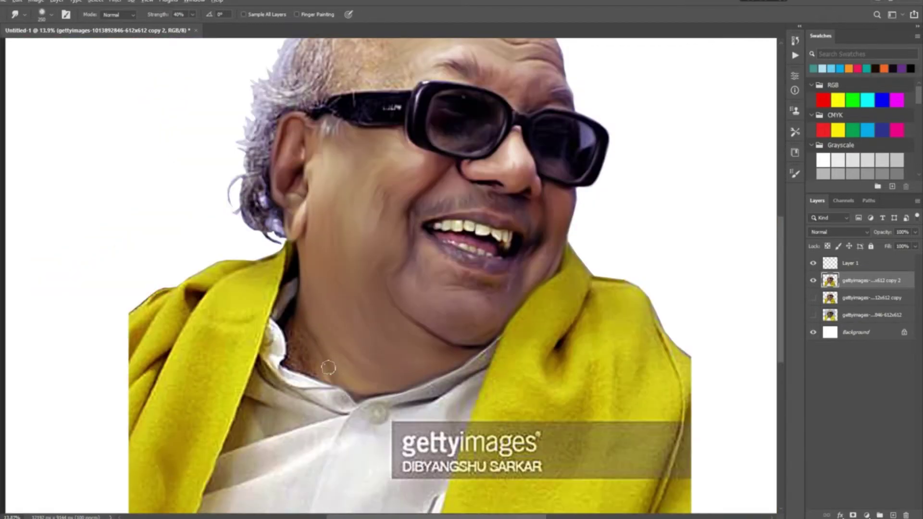
{"action": "scroll", "coordinate": [336, 346], "scroll_direction": "up", "scroll_amount": 3}
{"action": "key", "text": "["}
{"action": "key", "text": "["}
{"action": "mouse_move", "coordinate": [252, 296]}
{"action": "left_mouse_down"}
{"action": "mouse_move", "coordinate": [284, 384]}
{"action": "mouse_move", "coordinate": [327, 399]}
{"action": "left_mouse_up"}
{"action": "key", "text": "bracketright"}
{"action": "left_click_drag", "start_coordinate": [260, 278], "coordinate": [285, 352]}
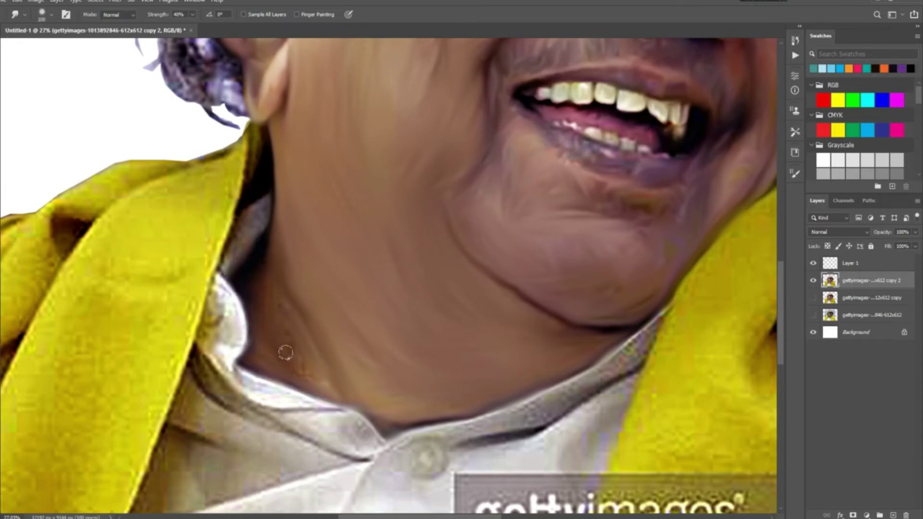
Blend the collar's dark edge down toward the button, then delete the empty Layer 1.
{"action": "key", "text": "bracketleft"}
{"action": "left_click_drag", "start_coordinate": [223, 264], "coordinate": [215, 310]}
{"action": "key", "text": "bracketleft"}
{"action": "mouse_move", "coordinate": [226, 364]}
{"action": "left_mouse_down"}
{"action": "mouse_move", "coordinate": [240, 343]}
{"action": "mouse_move", "coordinate": [251, 389]}
{"action": "mouse_move", "coordinate": [291, 413]}
{"action": "mouse_move", "coordinate": [335, 412]}
{"action": "mouse_move", "coordinate": [274, 415]}
{"action": "mouse_move", "coordinate": [355, 454]}
{"action": "mouse_move", "coordinate": [382, 454]}
{"action": "left_mouse_up"}
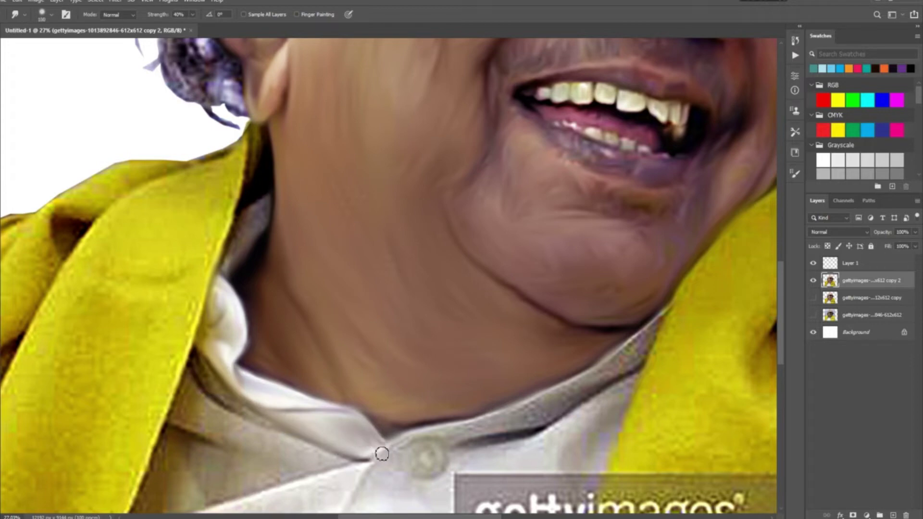
{"action": "key", "text": "bracketright"}
{"action": "key", "text": "bracketright"}
{"action": "left_click_drag", "start_coordinate": [197, 356], "coordinate": [247, 414]}
{"action": "mouse_move", "coordinate": [188, 368]}
{"action": "left_mouse_down"}
{"action": "mouse_move", "coordinate": [216, 412]}
{"action": "mouse_move", "coordinate": [359, 473]}
{"action": "left_mouse_up"}
{"action": "left_click_drag", "start_coordinate": [269, 476], "coordinate": [309, 367]}
{"action": "key", "text": "bracketleft"}
{"action": "key", "text": "bracketleft"}
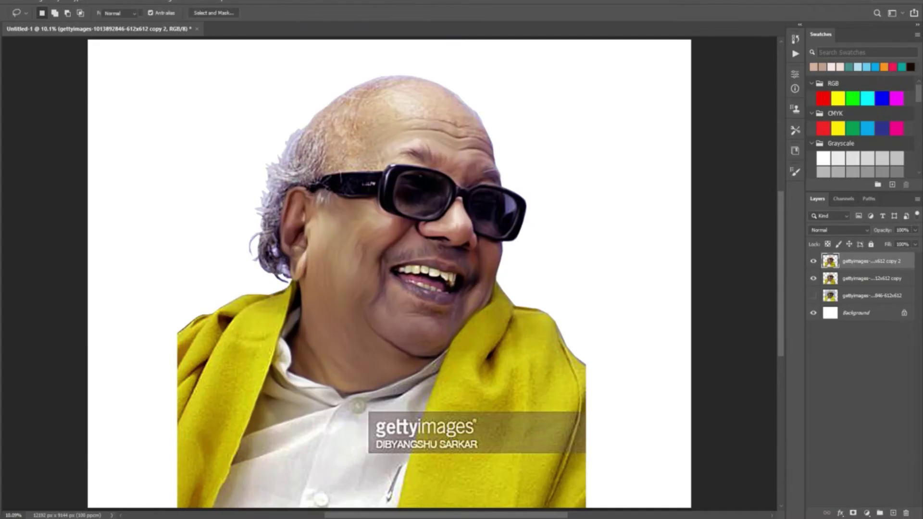
{"action": "left_click_drag", "start_coordinate": [370, 351], "coordinate": [407, 433]}
Blend the glasses arm into the temple and smudge the grey side hair into long flowing strands.
{"action": "scroll", "coordinate": [250, 257], "scroll_direction": "up", "scroll_amount": 2}
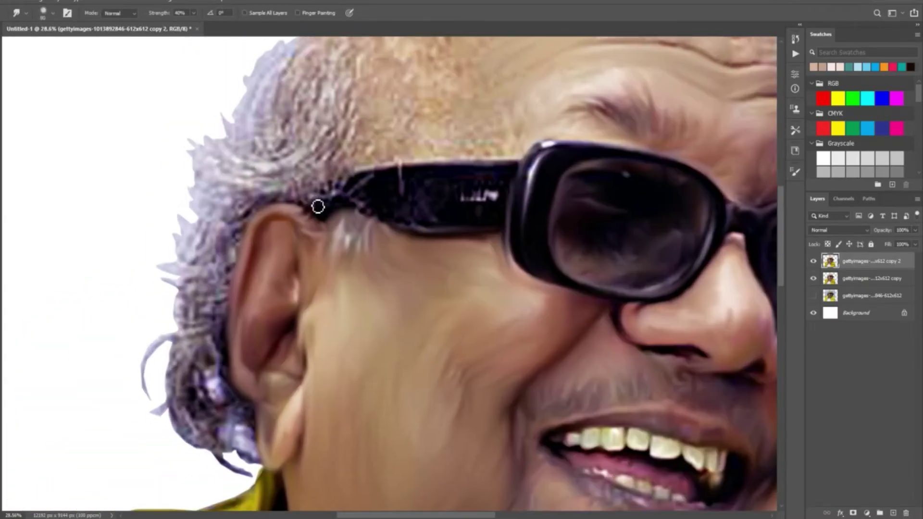
{"action": "left_click_drag", "start_coordinate": [327, 194], "coordinate": [334, 207]}
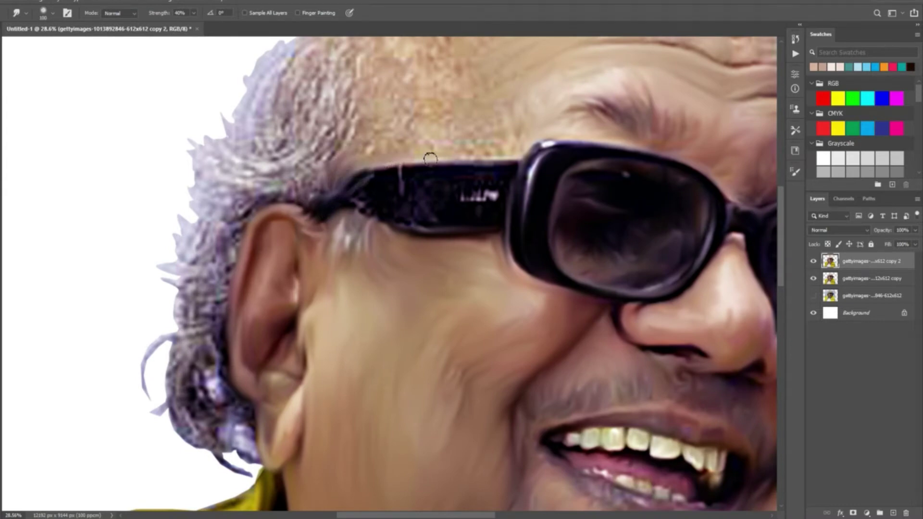
{"action": "mouse_move", "coordinate": [350, 159]}
{"action": "left_mouse_down"}
{"action": "mouse_move", "coordinate": [332, 133]}
{"action": "mouse_move", "coordinate": [389, 61]}
{"action": "mouse_move", "coordinate": [340, 149]}
{"action": "left_mouse_up"}
{"action": "mouse_move", "coordinate": [231, 183]}
{"action": "left_mouse_down"}
{"action": "mouse_move", "coordinate": [284, 233]}
{"action": "mouse_move", "coordinate": [226, 190]}
{"action": "mouse_move", "coordinate": [222, 247]}
{"action": "mouse_move", "coordinate": [268, 214]}
{"action": "mouse_move", "coordinate": [244, 274]}
{"action": "mouse_move", "coordinate": [291, 236]}
{"action": "mouse_move", "coordinate": [224, 261]}
{"action": "mouse_move", "coordinate": [153, 269]}
{"action": "mouse_move", "coordinate": [203, 297]}
{"action": "mouse_move", "coordinate": [270, 303]}
{"action": "mouse_move", "coordinate": [226, 314]}
{"action": "mouse_move", "coordinate": [184, 351]}
{"action": "mouse_move", "coordinate": [148, 322]}
{"action": "mouse_move", "coordinate": [193, 371]}
{"action": "mouse_move", "coordinate": [161, 375]}
{"action": "mouse_move", "coordinate": [154, 348]}
{"action": "mouse_move", "coordinate": [145, 388]}
{"action": "mouse_move", "coordinate": [177, 406]}
{"action": "left_mouse_up"}
{"action": "left_click_drag", "start_coordinate": [173, 409], "coordinate": [216, 221]}
{"action": "mouse_move", "coordinate": [187, 243]}
{"action": "left_mouse_down"}
{"action": "mouse_move", "coordinate": [163, 316]}
{"action": "mouse_move", "coordinate": [192, 380]}
{"action": "mouse_move", "coordinate": [204, 245]}
{"action": "mouse_move", "coordinate": [211, 356]}
{"action": "mouse_move", "coordinate": [251, 391]}
{"action": "mouse_move", "coordinate": [225, 312]}
{"action": "left_mouse_up"}
Smear the white text off the glasses arm and smooth the blotchy scalp texture.
{"action": "left_click_drag", "start_coordinate": [230, 252], "coordinate": [143, 403]}
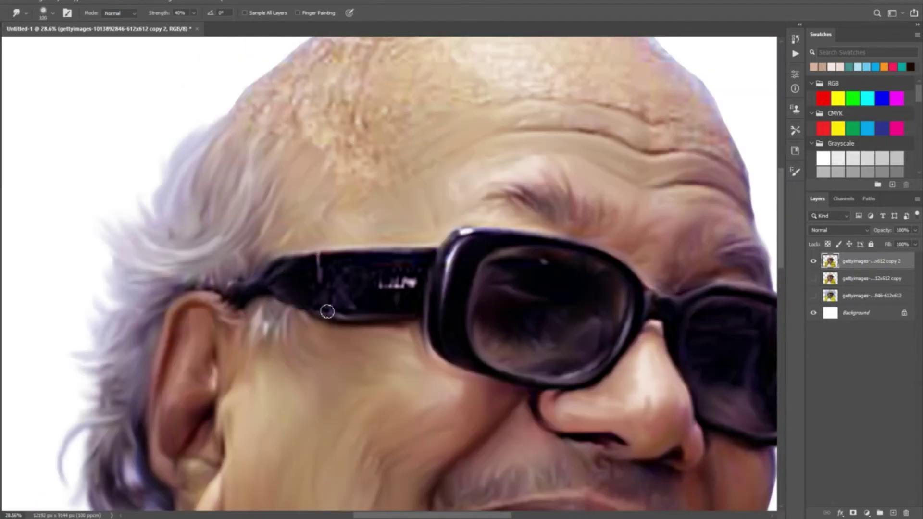
{"action": "mouse_move", "coordinate": [303, 259]}
{"action": "left_mouse_down"}
{"action": "mouse_move", "coordinate": [345, 298]}
{"action": "mouse_move", "coordinate": [371, 301]}
{"action": "mouse_move", "coordinate": [406, 274]}
{"action": "left_mouse_up"}
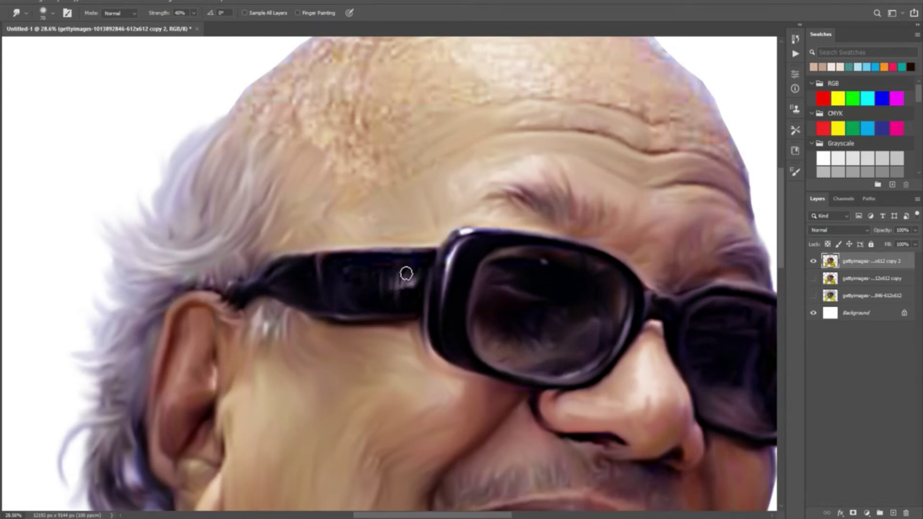
{"action": "left_click_drag", "start_coordinate": [322, 345], "coordinate": [281, 446]}
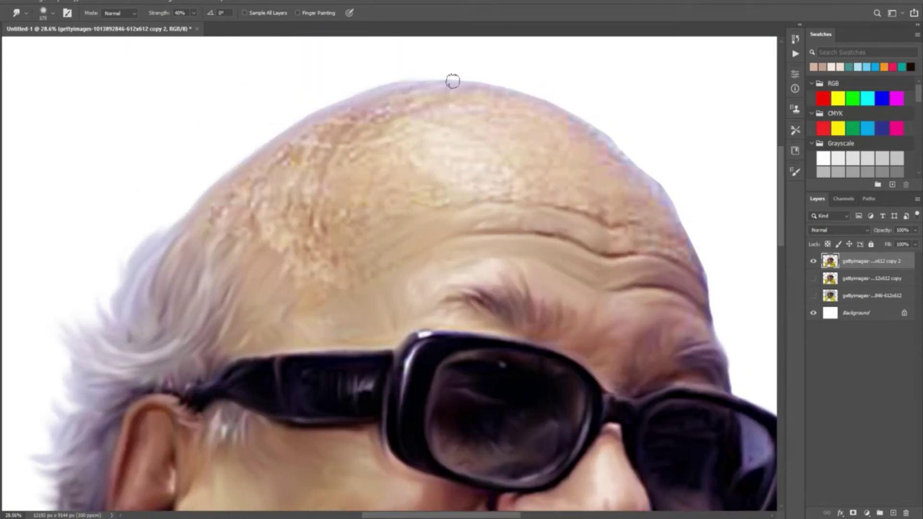
{"action": "mouse_move", "coordinate": [428, 191]}
{"action": "left_mouse_down"}
{"action": "mouse_move", "coordinate": [269, 283]}
{"action": "mouse_move", "coordinate": [302, 199]}
{"action": "mouse_move", "coordinate": [272, 163]}
{"action": "mouse_move", "coordinate": [323, 190]}
{"action": "mouse_move", "coordinate": [417, 118]}
{"action": "mouse_move", "coordinate": [425, 185]}
{"action": "mouse_move", "coordinate": [528, 174]}
{"action": "left_mouse_up"}
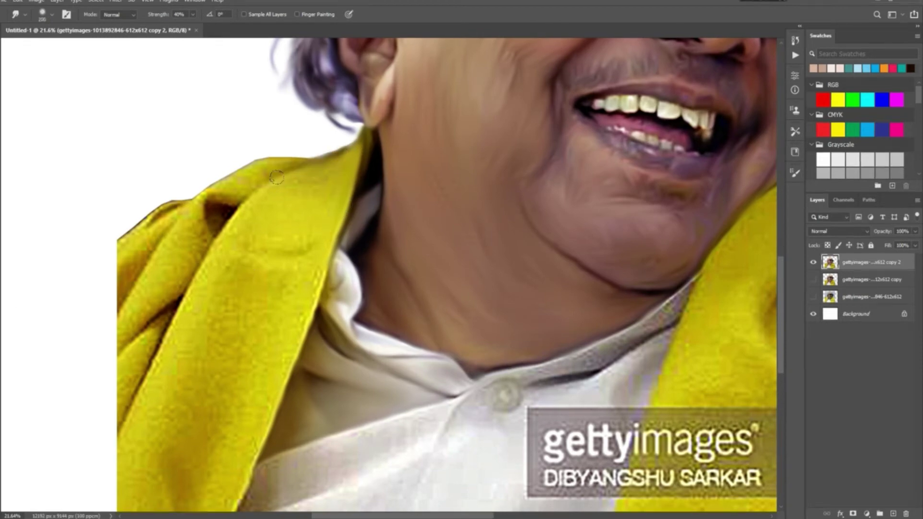
Smudge the yellow shawl's lower-left edge softly, using a 250 brush along the edge.
{"action": "mouse_move", "coordinate": [276, 178]}
{"action": "left_mouse_down"}
{"action": "mouse_move", "coordinate": [226, 230]}
{"action": "mouse_move", "coordinate": [87, 500]}
{"action": "left_mouse_up"}
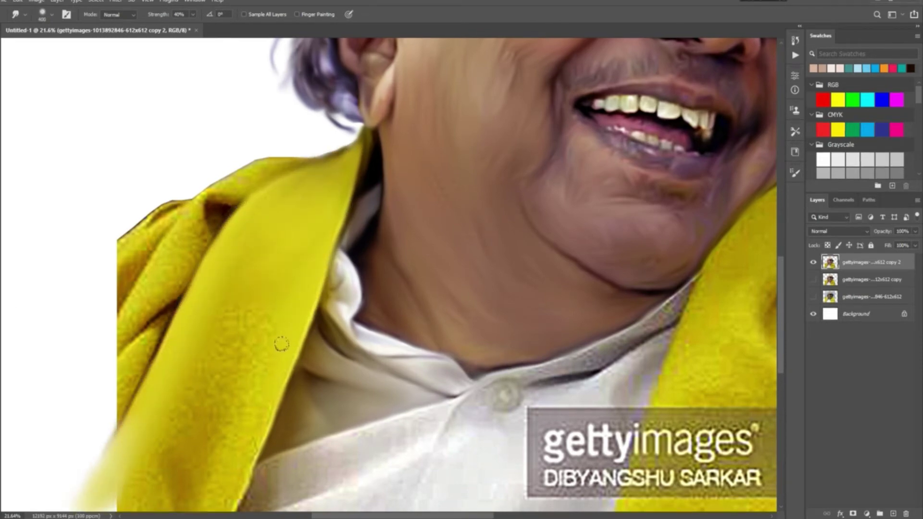
{"action": "left_click_drag", "start_coordinate": [282, 344], "coordinate": [325, 190]}
{"action": "mouse_move", "coordinate": [226, 331]}
{"action": "left_mouse_down"}
{"action": "mouse_move", "coordinate": [237, 423]}
{"action": "mouse_move", "coordinate": [129, 383]}
{"action": "mouse_move", "coordinate": [149, 331]}
{"action": "mouse_move", "coordinate": [284, 206]}
{"action": "mouse_move", "coordinate": [270, 381]}
{"action": "left_mouse_up"}
{"action": "key", "text": "bracketleft"}
{"action": "key", "text": "bracketleft"}
{"action": "mouse_move", "coordinate": [226, 212]}
{"action": "left_mouse_down"}
{"action": "mouse_move", "coordinate": [219, 255]}
{"action": "mouse_move", "coordinate": [148, 362]}
{"action": "mouse_move", "coordinate": [156, 400]}
{"action": "mouse_move", "coordinate": [119, 423]}
{"action": "mouse_move", "coordinate": [159, 327]}
{"action": "mouse_move", "coordinate": [105, 344]}
{"action": "mouse_move", "coordinate": [151, 293]}
{"action": "mouse_move", "coordinate": [119, 282]}
{"action": "mouse_move", "coordinate": [191, 245]}
{"action": "left_mouse_up"}
{"action": "key", "text": "bracketright"}
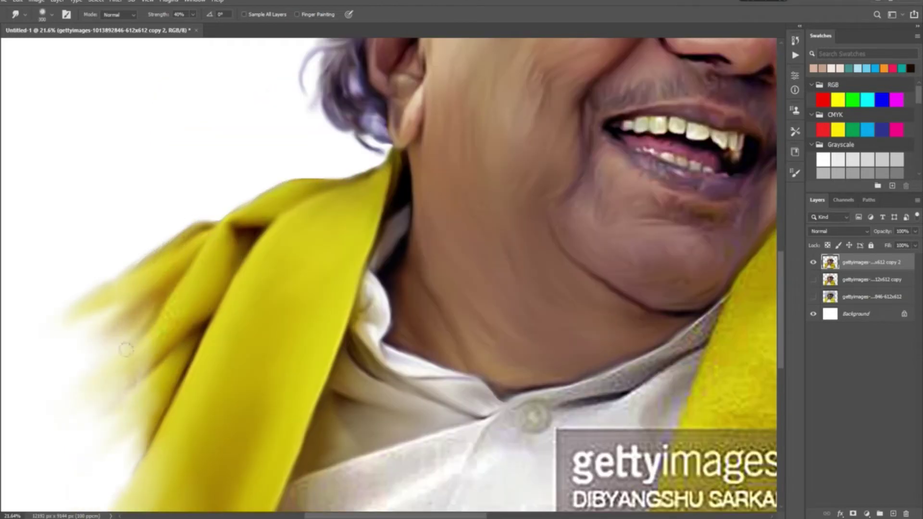
Paint out the getty watermark lettering with the Healing Brush.
{"action": "key", "text": "j"}
{"action": "scroll", "coordinate": [192, 245], "scroll_direction": "down", "scroll_amount": 1}
{"action": "mouse_move", "coordinate": [360, 300]}
{"action": "left_mouse_down"}
{"action": "mouse_move", "coordinate": [382, 327]}
{"action": "mouse_move", "coordinate": [433, 256]}
{"action": "mouse_move", "coordinate": [363, 408]}
{"action": "mouse_move", "coordinate": [368, 372]}
{"action": "mouse_move", "coordinate": [356, 431]}
{"action": "mouse_move", "coordinate": [385, 427]}
{"action": "left_mouse_up"}
Smudge away the dark marks, collar shading, grey strip and leftover watermark text on the shawl.
{"action": "key", "text": "r"}
{"action": "mouse_move", "coordinate": [405, 392]}
{"action": "left_mouse_down"}
{"action": "mouse_move", "coordinate": [385, 369]}
{"action": "mouse_move", "coordinate": [328, 420]}
{"action": "mouse_move", "coordinate": [286, 435]}
{"action": "left_mouse_up"}
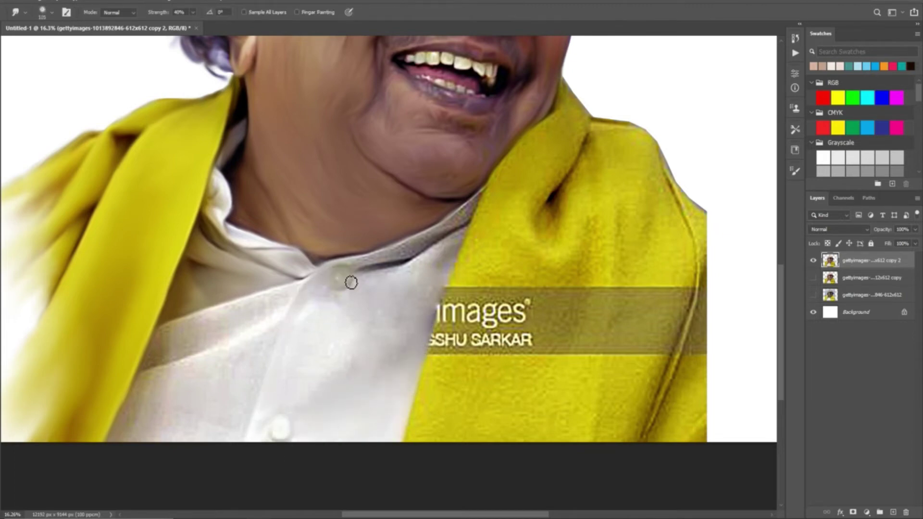
{"action": "mouse_move", "coordinate": [399, 346]}
{"action": "left_mouse_down"}
{"action": "mouse_move", "coordinate": [365, 382]}
{"action": "mouse_move", "coordinate": [325, 382]}
{"action": "mouse_move", "coordinate": [417, 326]}
{"action": "mouse_move", "coordinate": [450, 240]}
{"action": "mouse_move", "coordinate": [491, 184]}
{"action": "left_mouse_up"}
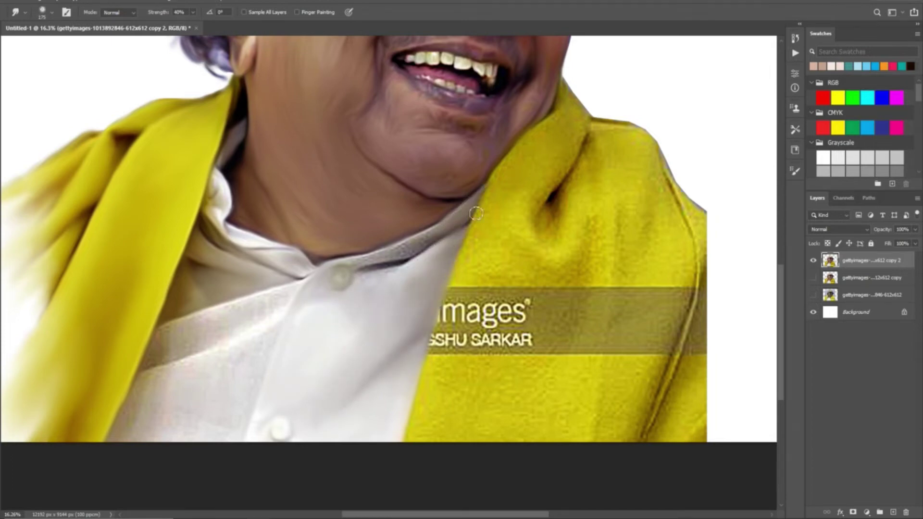
{"action": "left_click_drag", "start_coordinate": [438, 235], "coordinate": [347, 267]}
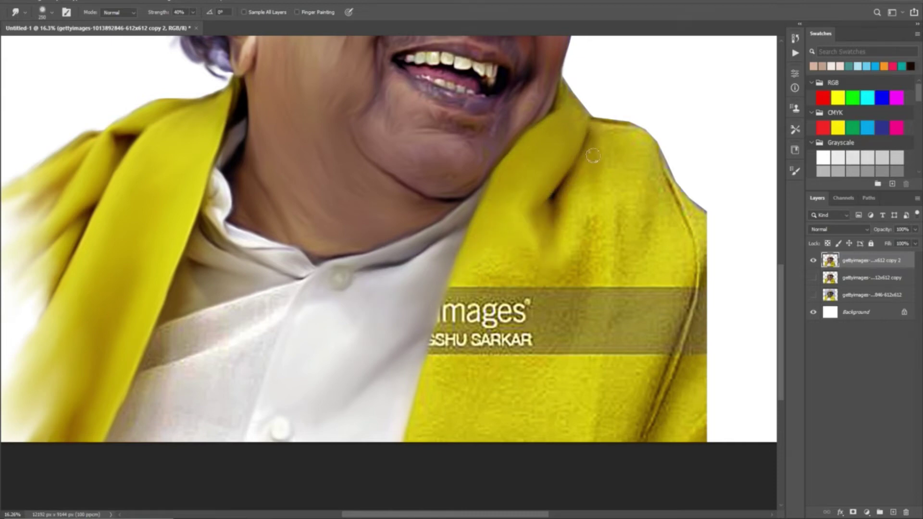
{"action": "mouse_move", "coordinate": [557, 336]}
{"action": "left_mouse_down"}
{"action": "mouse_move", "coordinate": [437, 340]}
{"action": "mouse_move", "coordinate": [473, 298]}
{"action": "mouse_move", "coordinate": [542, 385]}
{"action": "mouse_move", "coordinate": [573, 406]}
{"action": "mouse_move", "coordinate": [597, 297]}
{"action": "mouse_move", "coordinate": [648, 305]}
{"action": "mouse_move", "coordinate": [616, 381]}
{"action": "left_mouse_up"}
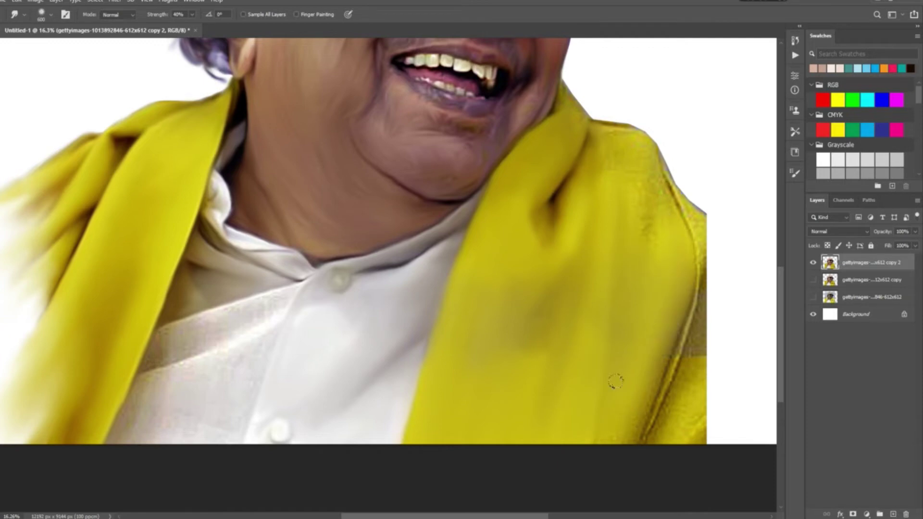
{"action": "left_click_drag", "start_coordinate": [515, 349], "coordinate": [490, 223]}
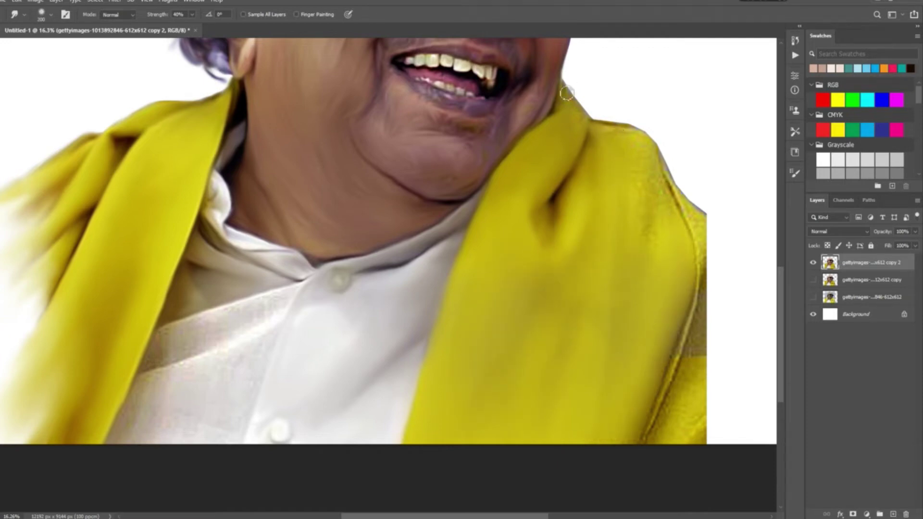
Smear the shawl's right edge into the background down to the bottom with a smaller brush.
{"action": "key", "text": "bracketleft"}
{"action": "key", "text": "bracketleft"}
{"action": "left_click_drag", "start_coordinate": [567, 92], "coordinate": [419, 231]}
{"action": "mouse_move", "coordinate": [456, 281]}
{"action": "left_mouse_down"}
{"action": "mouse_move", "coordinate": [531, 315]}
{"action": "mouse_move", "coordinate": [517, 349]}
{"action": "left_mouse_up"}
{"action": "scroll", "coordinate": [441, 410], "scroll_direction": "down", "scroll_amount": 4}
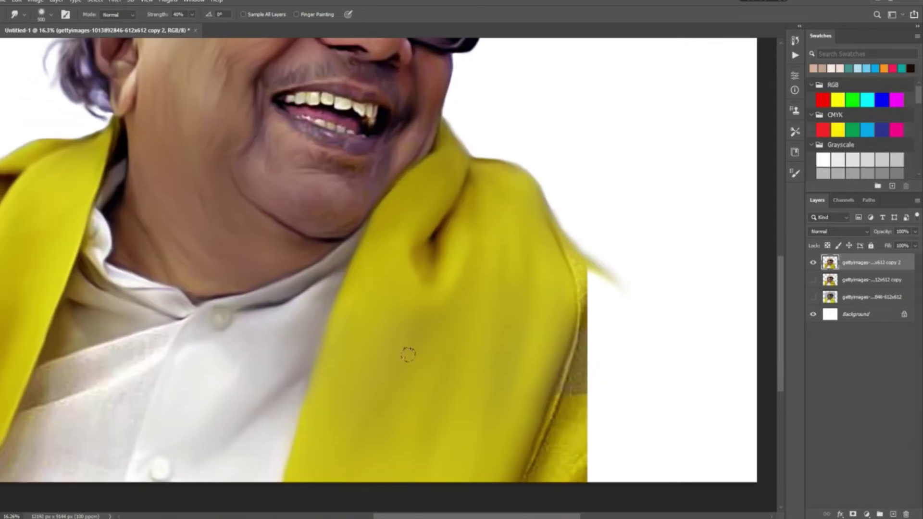
{"action": "mouse_move", "coordinate": [577, 264]}
{"action": "left_mouse_down"}
{"action": "mouse_move", "coordinate": [578, 255]}
{"action": "mouse_move", "coordinate": [591, 366]}
{"action": "mouse_move", "coordinate": [583, 358]}
{"action": "mouse_move", "coordinate": [614, 391]}
{"action": "left_mouse_up"}
Greatly enlarge the smudge brush and smear the lower-left shawl edge into white.
{"action": "scroll", "coordinate": [535, 347], "scroll_direction": "up", "scroll_amount": 8}
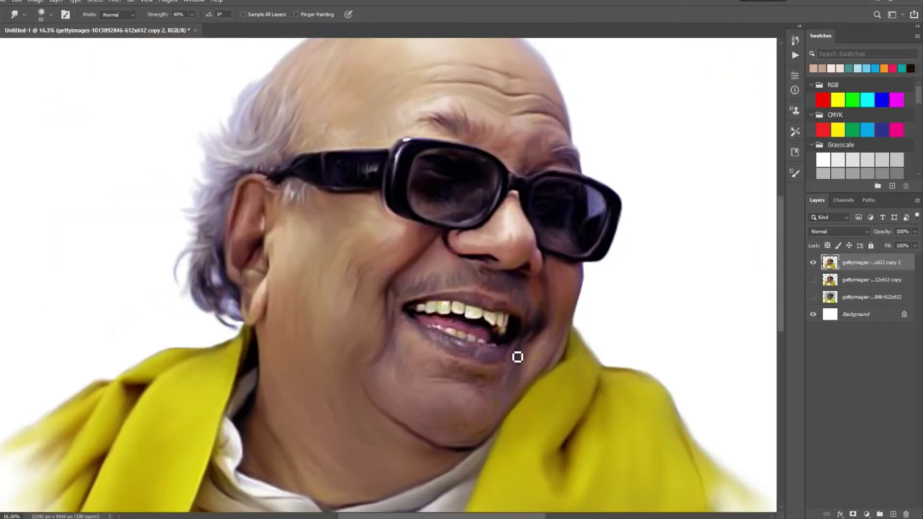
{"action": "scroll", "coordinate": [341, 388], "scroll_direction": "down", "scroll_amount": 6}
{"action": "key", "text": "bracketright"}
{"action": "key", "text": "bracketright"}
{"action": "key", "text": "bracketright"}
{"action": "key", "text": "bracketright"}
{"action": "scroll", "coordinate": [202, 456], "scroll_direction": "down", "scroll_amount": 5}
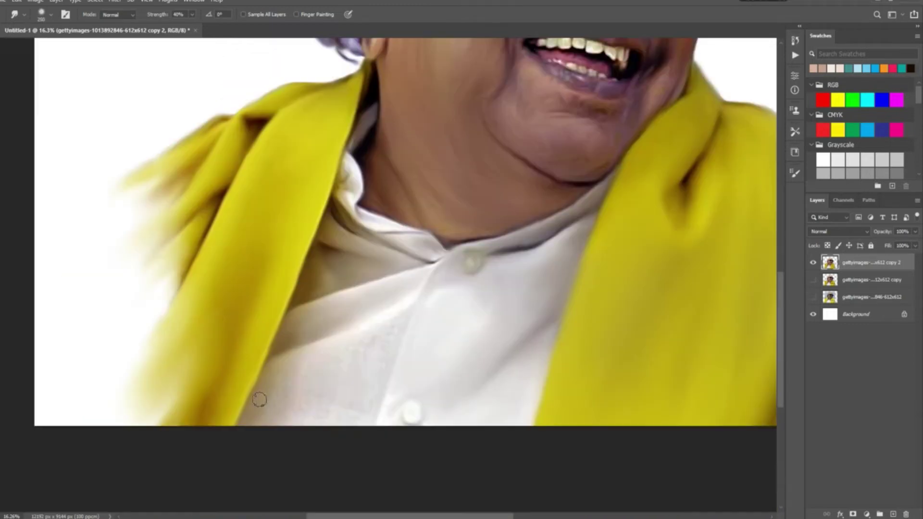
{"action": "scroll", "coordinate": [562, 459], "scroll_direction": "up", "scroll_amount": 5}
{"action": "key", "text": "bracketright"}
{"action": "key", "text": "bracketright"}
{"action": "key", "text": "bracketright"}
{"action": "key", "text": "bracketright"}
{"action": "key", "text": "bracketright"}
{"action": "key", "text": "bracketright"}
{"action": "key", "text": "bracketright"}
{"action": "key", "text": "bracketright"}
{"action": "mouse_move", "coordinate": [192, 464]}
{"action": "left_mouse_down"}
{"action": "mouse_move", "coordinate": [240, 447]}
{"action": "mouse_move", "coordinate": [320, 464]}
{"action": "left_mouse_up"}
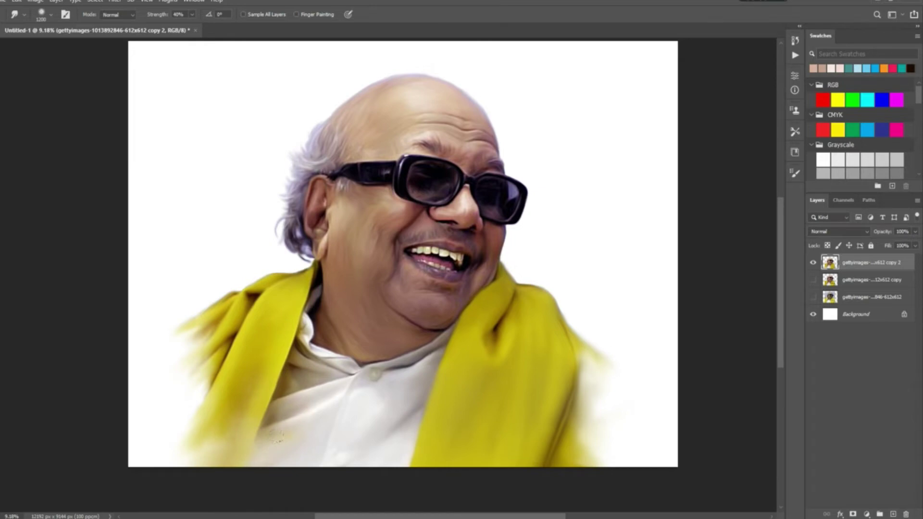
Erase the lower-left shawl into white with the 500 px textured tip enlarged to 1300.
{"action": "mouse_move", "coordinate": [538, 459]}
{"action": "left_mouse_down"}
{"action": "mouse_move", "coordinate": [595, 436]}
{"action": "mouse_move", "coordinate": [543, 439]}
{"action": "mouse_move", "coordinate": [552, 423]}
{"action": "mouse_move", "coordinate": [562, 432]}
{"action": "mouse_move", "coordinate": [520, 462]}
{"action": "mouse_move", "coordinate": [479, 465]}
{"action": "left_mouse_up"}
{"action": "key", "text": "F5"}
{"action": "key", "text": "F5"}
{"action": "key", "text": "F5"}
{"action": "key", "text": "e"}
{"action": "left_click", "coordinate": [760, 234]}
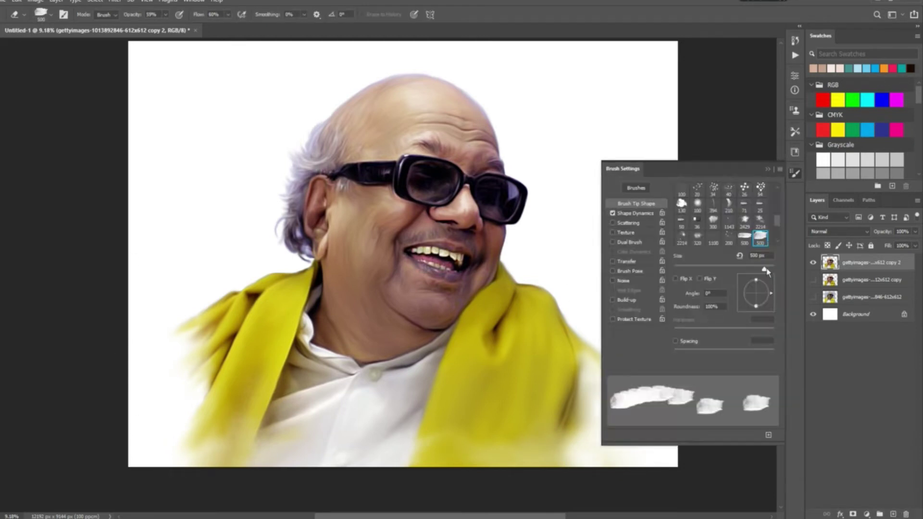
{"action": "key", "text": "F5"}
{"action": "mouse_move", "coordinate": [216, 447]}
{"action": "left_mouse_down"}
{"action": "mouse_move", "coordinate": [149, 331]}
{"action": "mouse_move", "coordinate": [169, 348]}
{"action": "mouse_move", "coordinate": [224, 454]}
{"action": "mouse_move", "coordinate": [318, 430]}
{"action": "mouse_move", "coordinate": [214, 462]}
{"action": "mouse_move", "coordinate": [463, 419]}
{"action": "mouse_move", "coordinate": [568, 446]}
{"action": "mouse_move", "coordinate": [421, 446]}
{"action": "mouse_move", "coordinate": [495, 475]}
{"action": "mouse_move", "coordinate": [538, 458]}
{"action": "mouse_move", "coordinate": [465, 475]}
{"action": "mouse_move", "coordinate": [307, 450]}
{"action": "mouse_move", "coordinate": [404, 484]}
{"action": "mouse_move", "coordinate": [434, 408]}
{"action": "mouse_move", "coordinate": [410, 486]}
{"action": "mouse_move", "coordinate": [471, 464]}
{"action": "left_mouse_up"}
Rotate the eraser tip, shrink it to 500, and undo the last eraser stroke.
{"action": "key", "text": "F5"}
{"action": "key", "text": "F5"}
{"action": "key", "text": "bracketleft"}
{"action": "key", "text": "bracketleft"}
{"action": "key", "text": "bracketleft"}
{"action": "key", "text": "bracketleft"}
{"action": "key", "text": "bracketleft"}
{"action": "key", "text": "bracketleft"}
{"action": "key", "text": "bracketleft"}
{"action": "key", "text": "bracketleft"}
{"action": "left_click", "coordinate": [19, 4]}
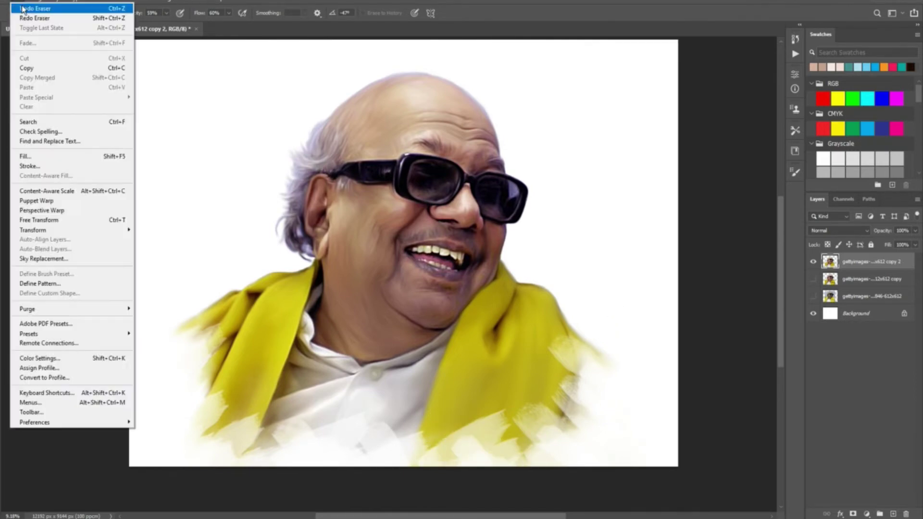
{"action": "left_click", "coordinate": [21, 8]}
{"action": "left_click", "coordinate": [19, 4]}
{"action": "left_click", "coordinate": [22, 8]}
{"action": "left_click", "coordinate": [19, 4]}
{"action": "left_click", "coordinate": [22, 9]}
Erase the lower-right shawl and its bottom edge into brushy white streaks.
{"action": "mouse_move", "coordinate": [586, 381]}
{"action": "left_mouse_down"}
{"action": "mouse_move", "coordinate": [552, 399]}
{"action": "mouse_move", "coordinate": [519, 468]}
{"action": "left_mouse_up"}
{"action": "left_click_drag", "start_coordinate": [591, 362], "coordinate": [575, 353]}
{"action": "mouse_move", "coordinate": [414, 462]}
{"action": "left_mouse_down"}
{"action": "mouse_move", "coordinate": [520, 459]}
{"action": "mouse_move", "coordinate": [586, 445]}
{"action": "mouse_move", "coordinate": [608, 414]}
{"action": "mouse_move", "coordinate": [577, 375]}
{"action": "left_mouse_up"}
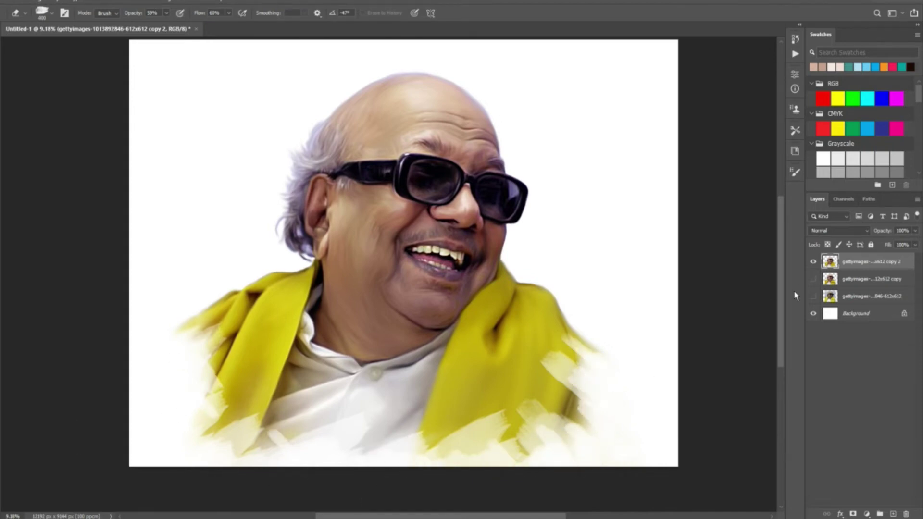
Duplicate the portrait layer and raise its contrast to 14 with Brightness/Contrast.
{"action": "key", "text": "ctrl+j"}
{"action": "left_click", "coordinate": [36, 1]}
{"action": "mouse_move", "coordinate": [72, 22]}
{"action": "left_click", "coordinate": [201, 25]}
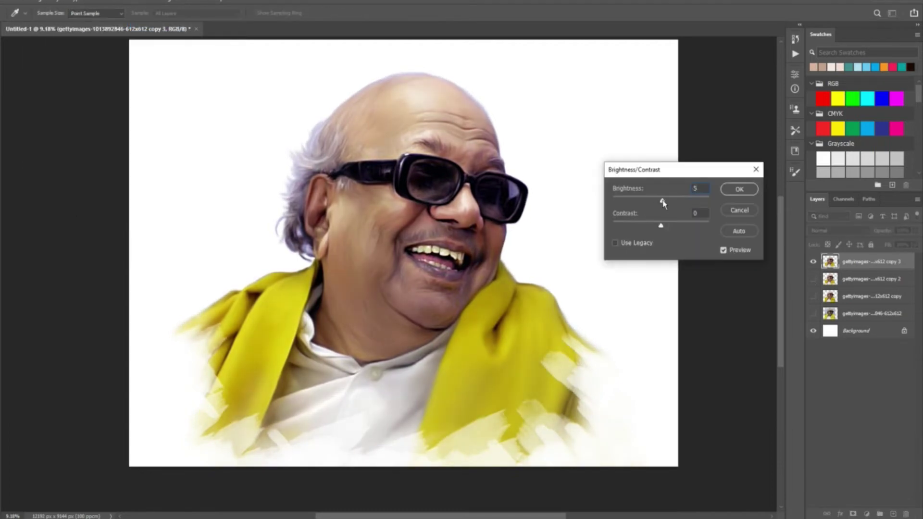
{"action": "key", "text": "Escape"}
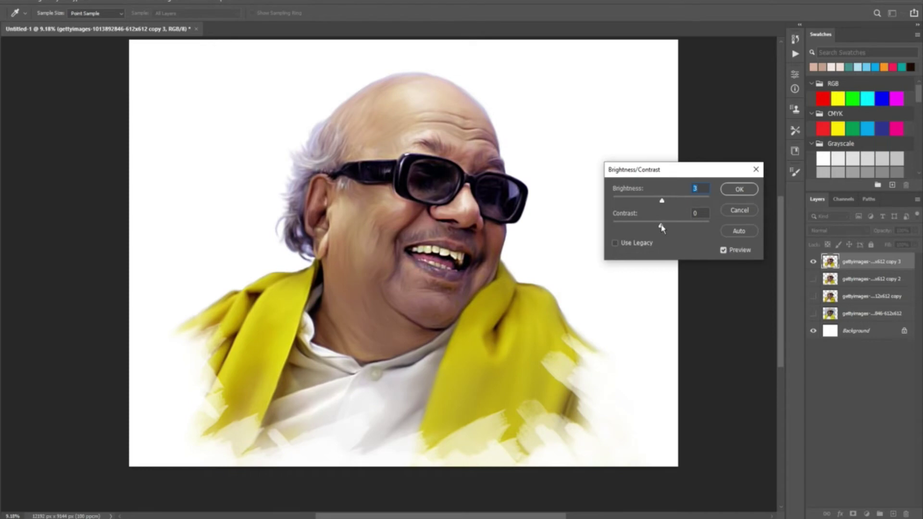
{"action": "left_click_drag", "start_coordinate": [662, 228], "coordinate": [669, 237]}
{"action": "key", "text": "Return"}
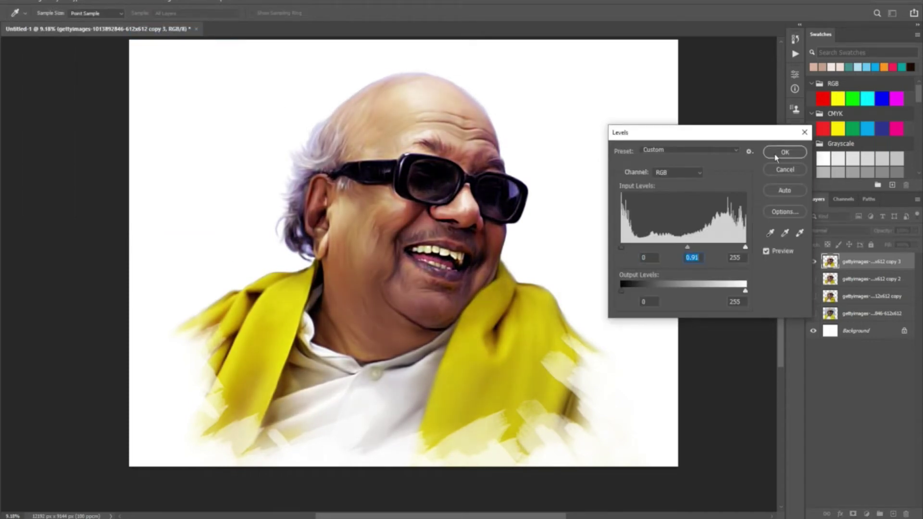
Apply Levels, then lift the midtones on the RGB curve in Curves.
{"action": "left_click", "coordinate": [775, 153]}
{"action": "key", "text": "ctrl+m"}
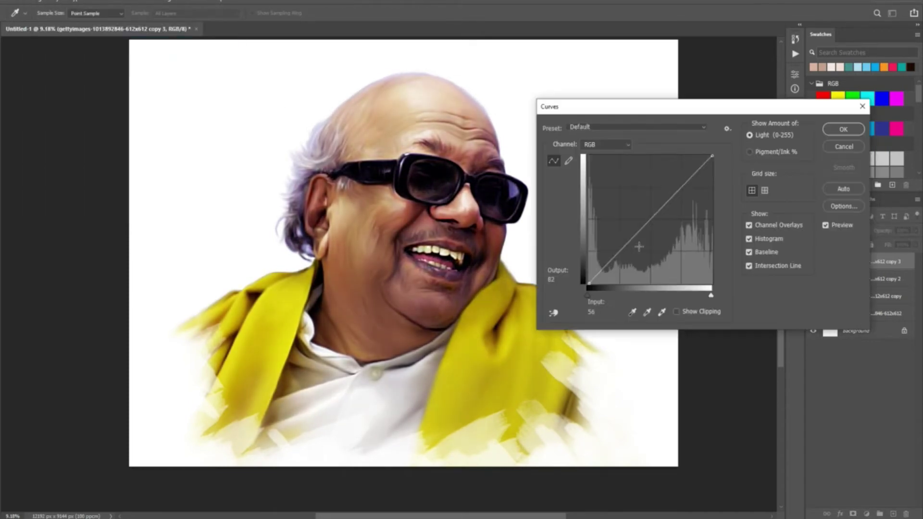
{"action": "left_click_drag", "start_coordinate": [649, 212], "coordinate": [653, 206]}
{"action": "left_click", "coordinate": [843, 128]}
Hide the copy 2 layer and preview Color Balance midtones at +12, +3, 0.
{"action": "left_click", "coordinate": [813, 279]}
{"action": "left_click", "coordinate": [38, 1]}
{"action": "mouse_move", "coordinate": [58, 23]}
{"action": "left_click", "coordinate": [159, 88]}
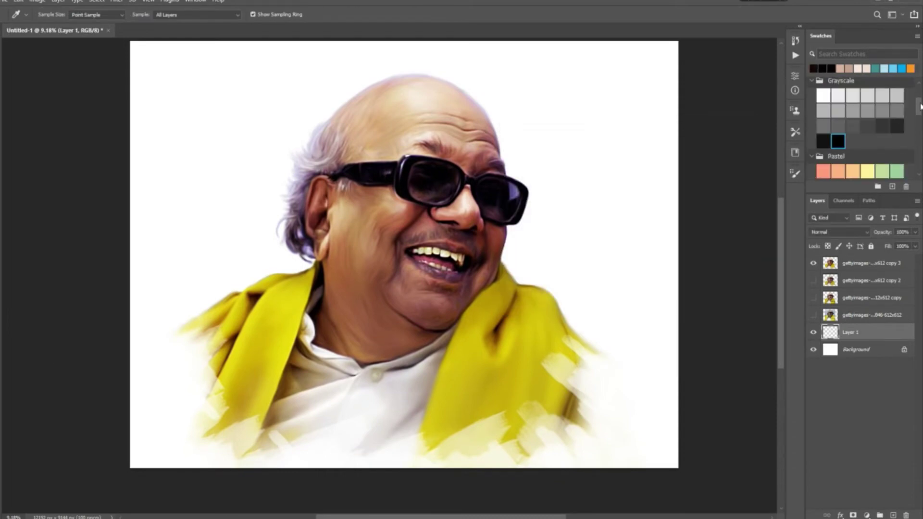
Draw a black-and-pink diagonal gradient across the canvas on Layer 1.
{"action": "left_click_drag", "start_coordinate": [920, 106], "coordinate": [919, 141]}
{"action": "left_click", "coordinate": [823, 146]}
{"action": "left_click", "coordinate": [867, 116]}
{"action": "key", "text": "g"}
{"action": "left_click_drag", "start_coordinate": [216, 63], "coordinate": [681, 439]}
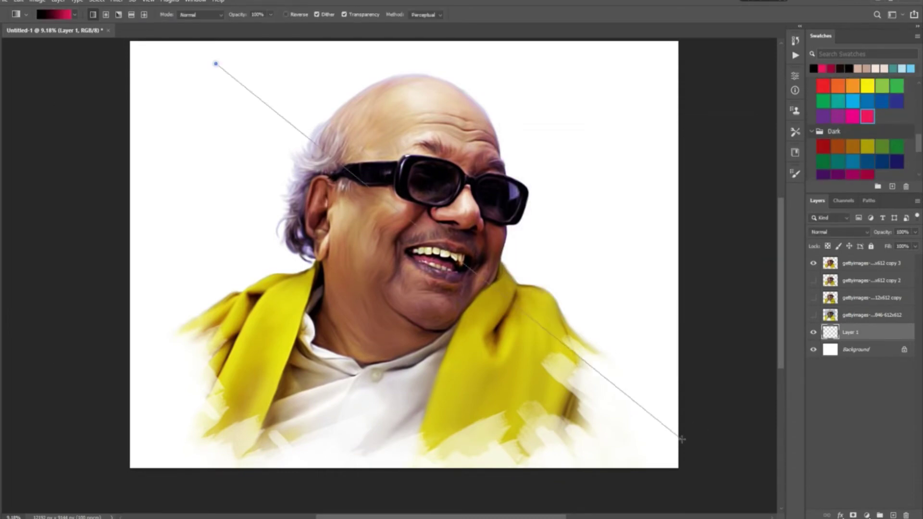
{"action": "left_click_drag", "start_coordinate": [442, 53], "coordinate": [442, 433]}
{"action": "left_click_drag", "start_coordinate": [212, 64], "coordinate": [683, 426]}
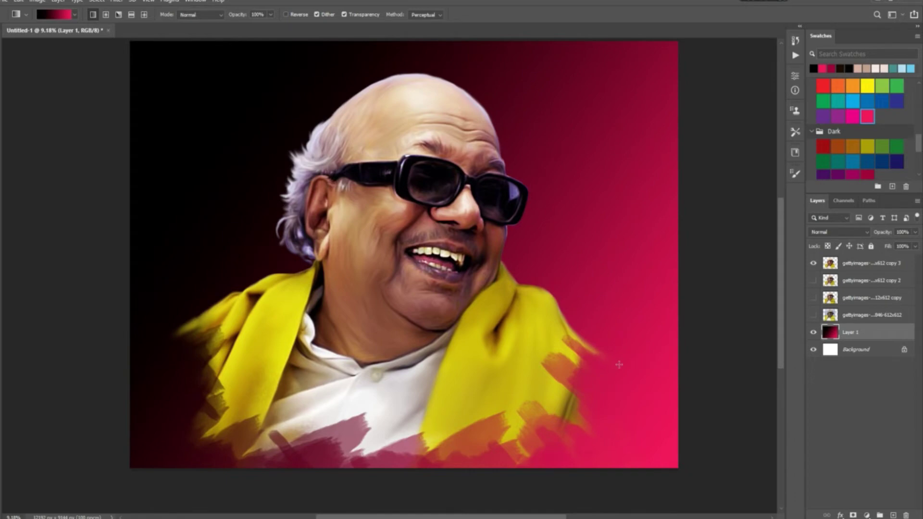
Hide Layer 1, try pink-to-black gradients on a new Layer 2, then delete them.
{"action": "left_click", "coordinate": [812, 331]}
{"action": "key", "text": "ctrl+shift+alt+n"}
{"action": "left_click_drag", "start_coordinate": [426, 48], "coordinate": [426, 473]}
{"action": "left_click_drag", "start_coordinate": [672, 67], "coordinate": [226, 435]}
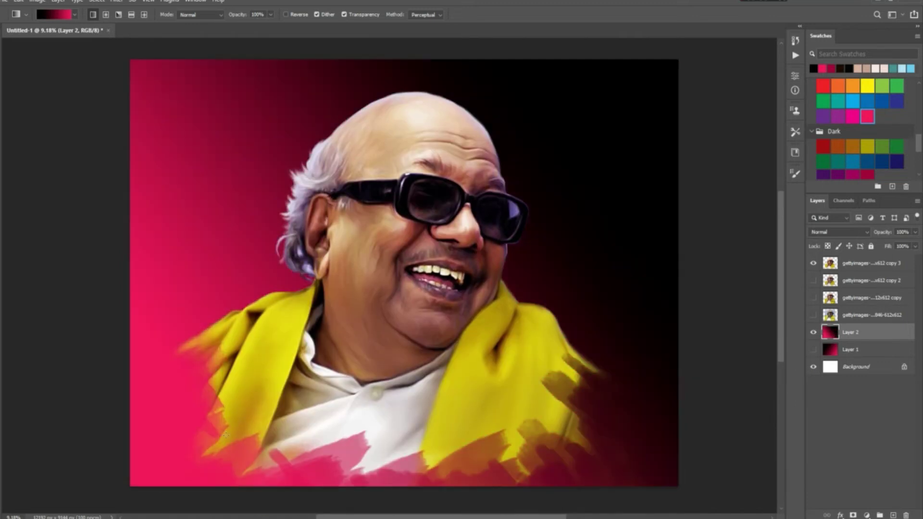
{"action": "left_click_drag", "start_coordinate": [119, 396], "coordinate": [673, 72]}
{"action": "key", "text": "Delete"}
{"action": "left_click", "coordinate": [812, 349]}
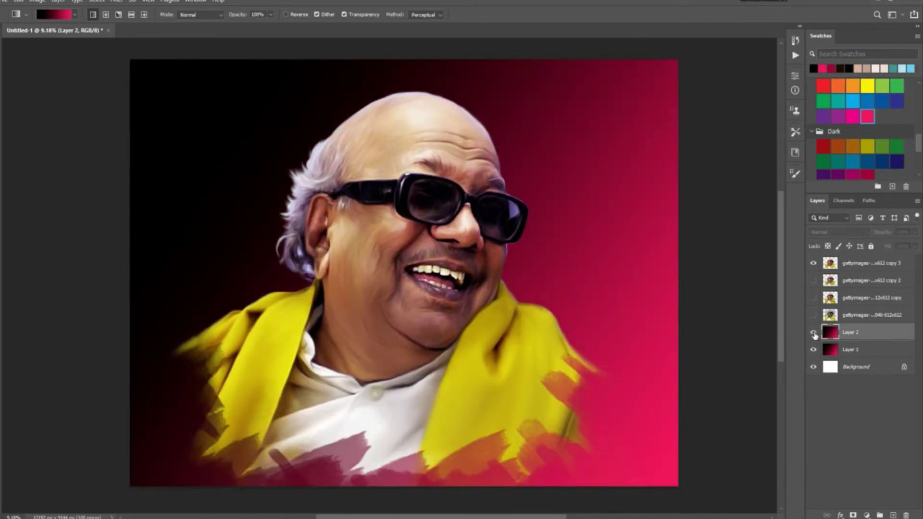
{"action": "left_click", "coordinate": [812, 350]}
Fill Layer 2 with flat grey using the Paint Bucket, then hide it.
{"action": "scroll", "coordinate": [886, 123], "scroll_direction": "up", "scroll_amount": 3}
{"action": "left_click", "coordinate": [852, 173]}
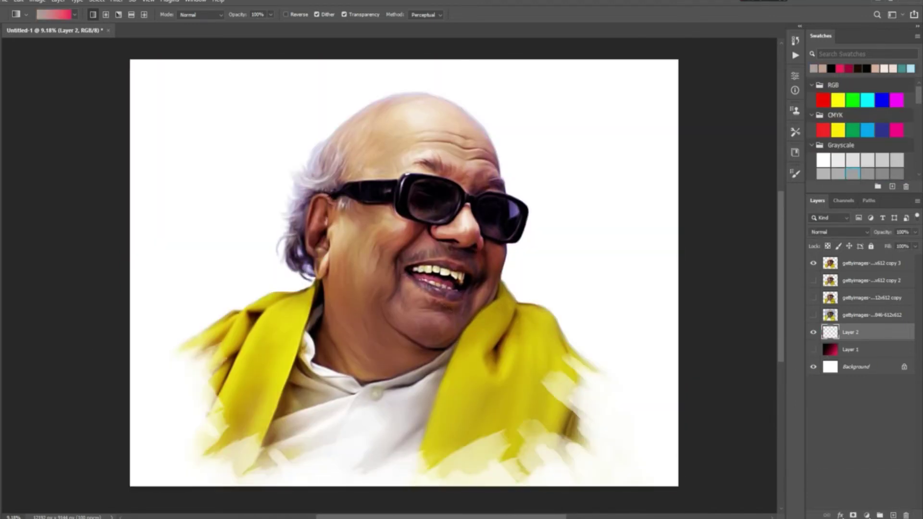
{"action": "key", "text": "shift+g"}
{"action": "left_click", "coordinate": [370, 346]}
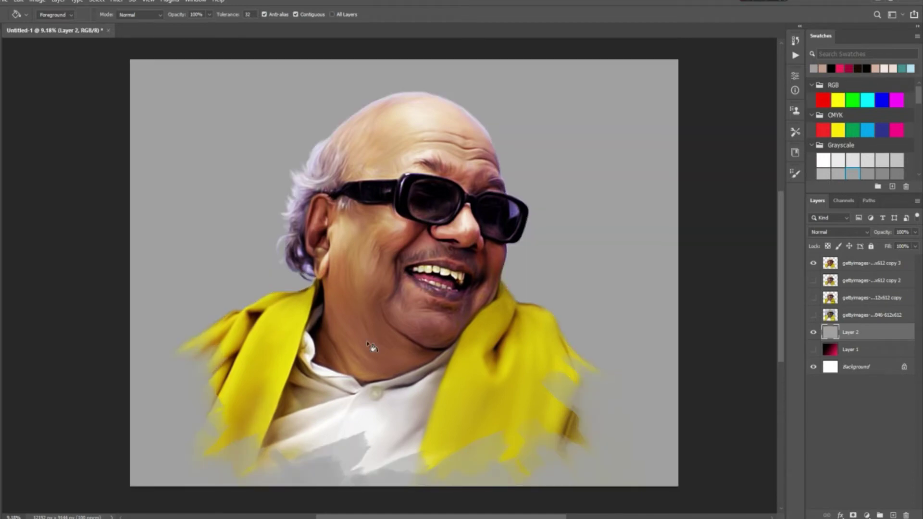
{"action": "left_click", "coordinate": [812, 332]}
Erase more of the lower shawl on the copy 3 portrait layer.
{"action": "key", "text": "e"}
{"action": "left_click", "coordinate": [866, 263]}
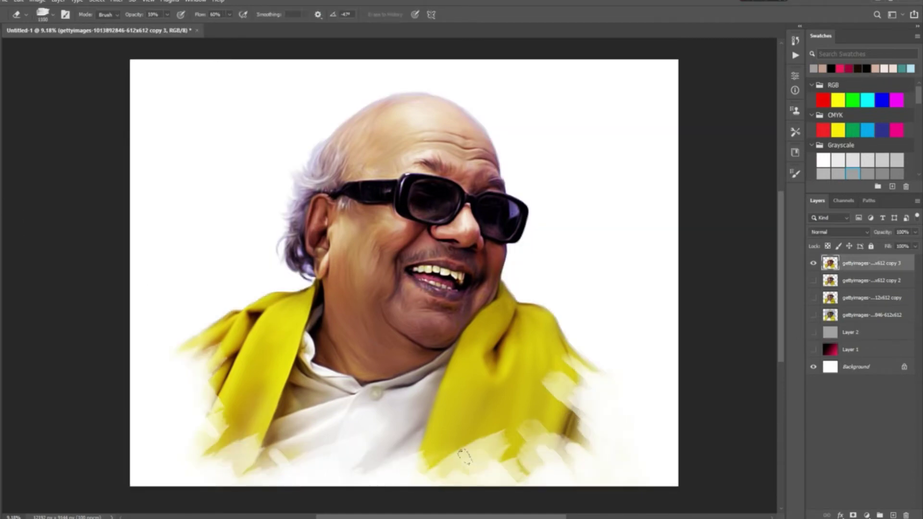
{"action": "left_click_drag", "start_coordinate": [463, 456], "coordinate": [474, 457]}
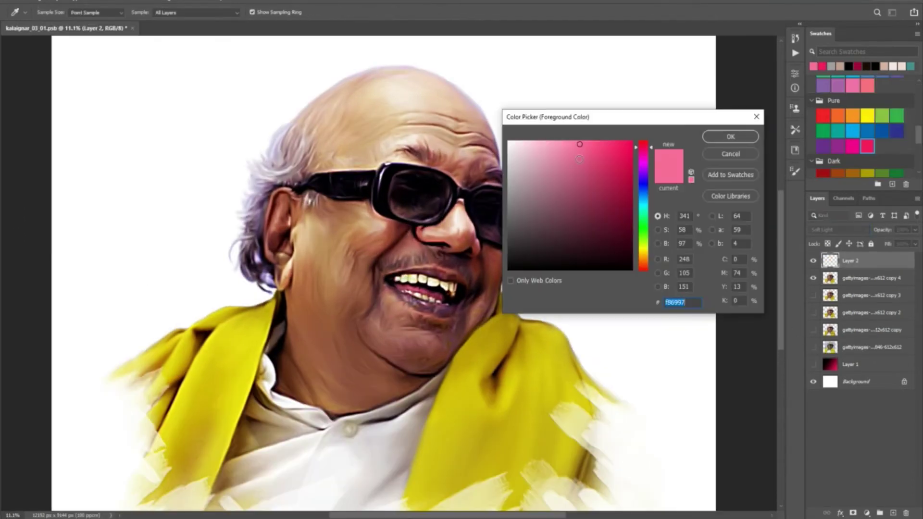
{"action": "left_click", "coordinate": [724, 137]}
Dab a pink tint onto the nose with an 11% opacity, 400 px brush.
{"action": "key", "text": "1"}
{"action": "key", "text": "1"}
{"action": "key", "text": "bracketleft"}
{"action": "key", "text": "bracketleft"}
{"action": "key", "text": "bracketleft"}
{"action": "left_click", "coordinate": [441, 234]}
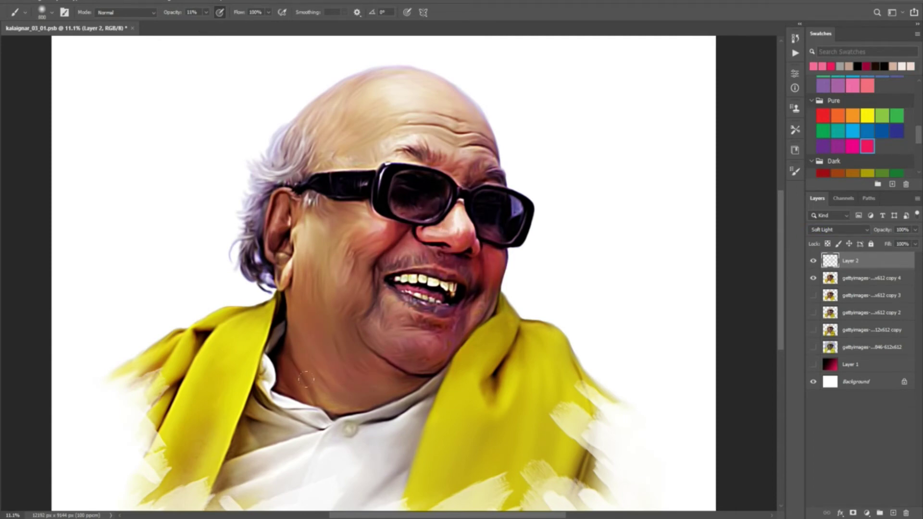
Choose magenta and set the glaze layer to Soft Light at 73% opacity.
{"action": "left_click", "coordinate": [852, 146]}
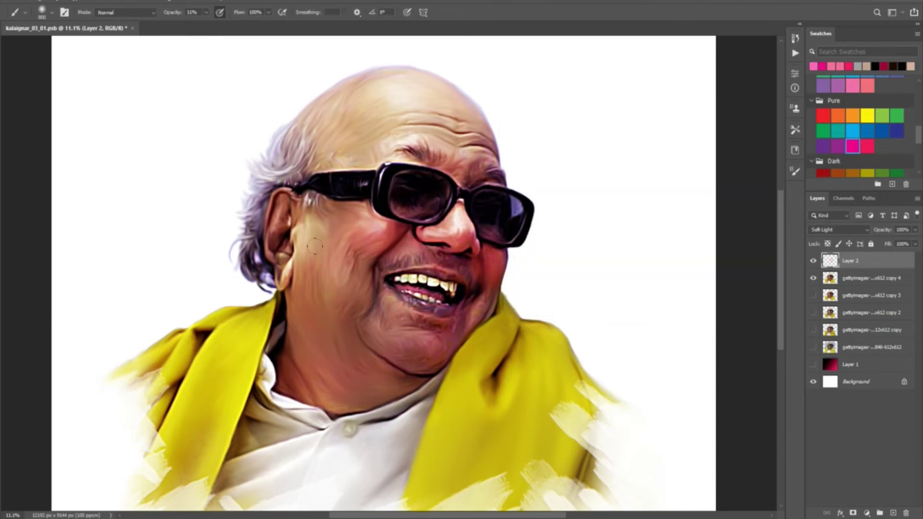
{"action": "left_click", "coordinate": [854, 230]}
{"action": "left_click_drag", "start_coordinate": [914, 230], "coordinate": [904, 245]}
{"action": "left_click", "coordinate": [915, 230]}
Glaze hair and face with green, purple, pink, cyan, dark purple and light orange tints.
{"action": "left_click", "coordinate": [897, 116]}
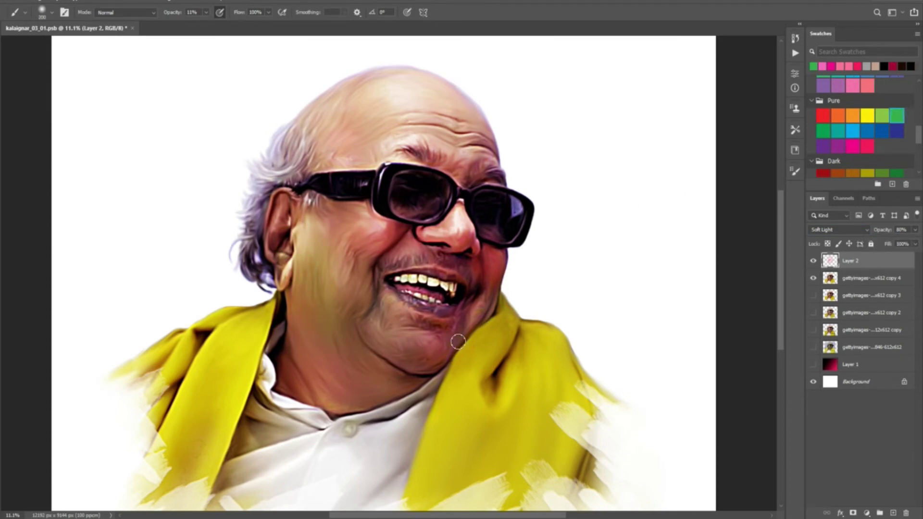
{"action": "key", "text": "r"}
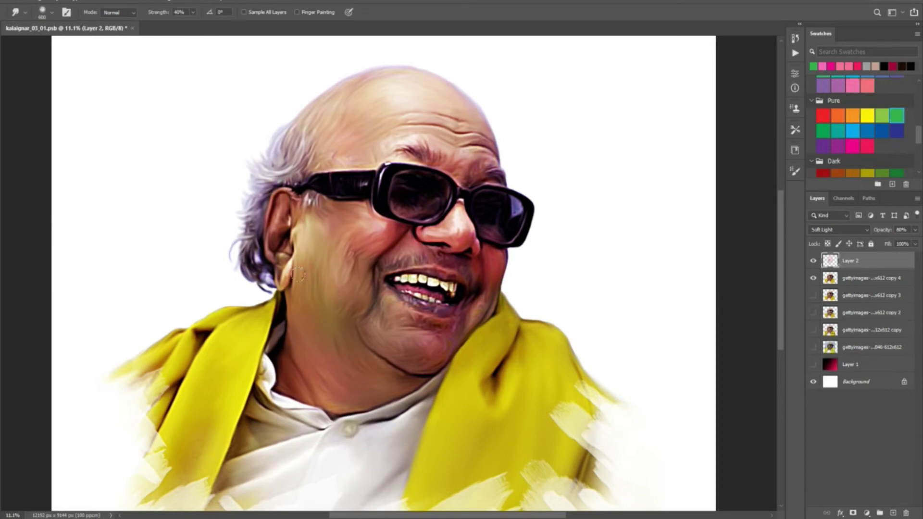
{"action": "key", "text": "b"}
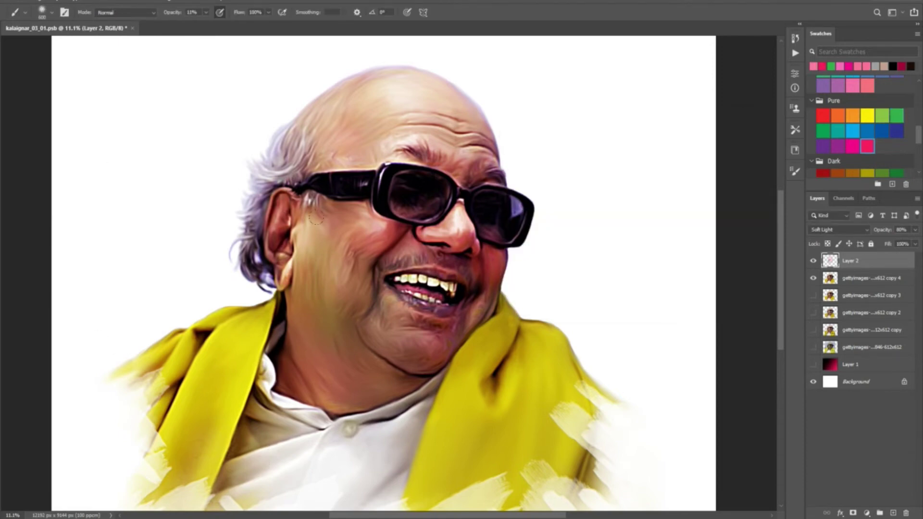
{"action": "left_click", "coordinate": [837, 146]}
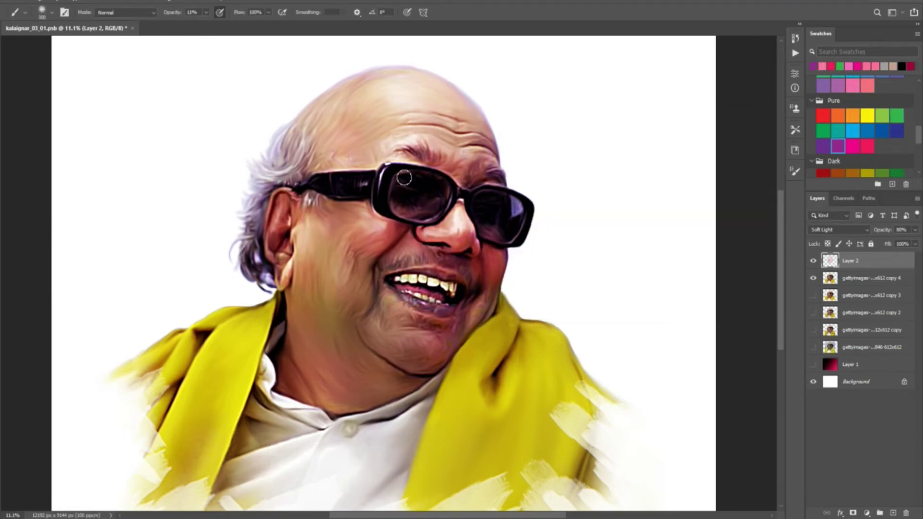
{"action": "left_click", "coordinate": [867, 146]}
{"action": "left_click", "coordinate": [838, 146]}
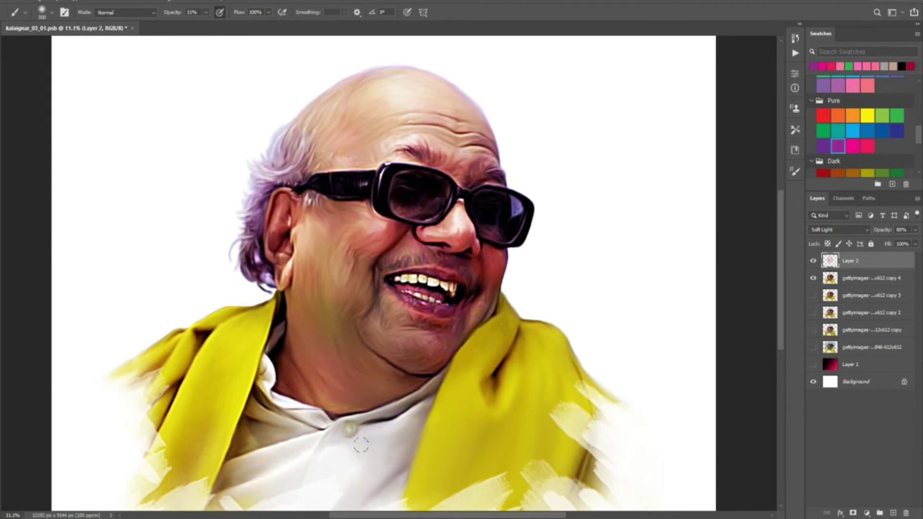
{"action": "left_click", "coordinate": [852, 131]}
{"action": "scroll", "coordinate": [236, 427], "scroll_direction": "down", "scroll_amount": 3}
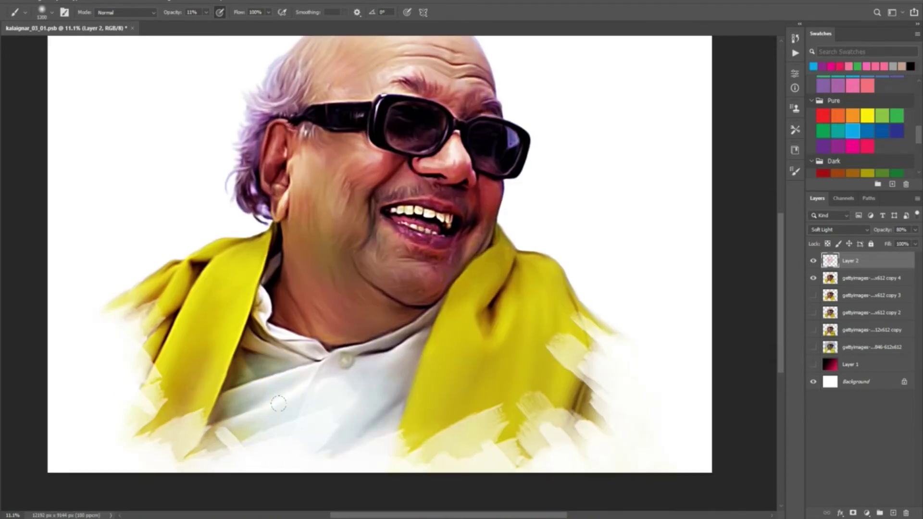
{"action": "left_click", "coordinate": [822, 146]}
{"action": "left_click", "coordinate": [852, 116]}
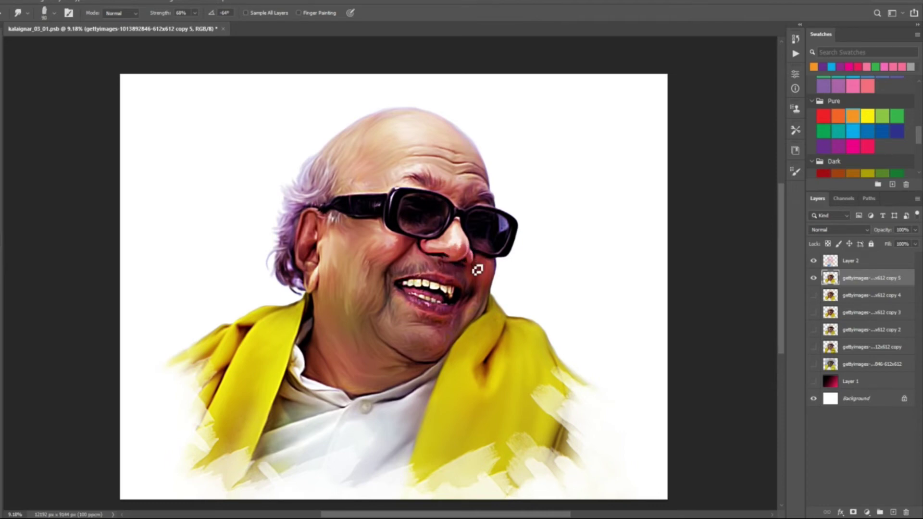
Set the Smudge brush to size 100 and strength 93% for blending the face.
{"action": "key", "text": "alt+e"}
{"action": "key", "text": "Escape"}
{"action": "key", "text": "bracketright"}
{"action": "key", "text": "bracketright"}
{"action": "key", "text": "bracketleft"}
{"action": "key", "text": "9"}
{"action": "key", "text": "3"}
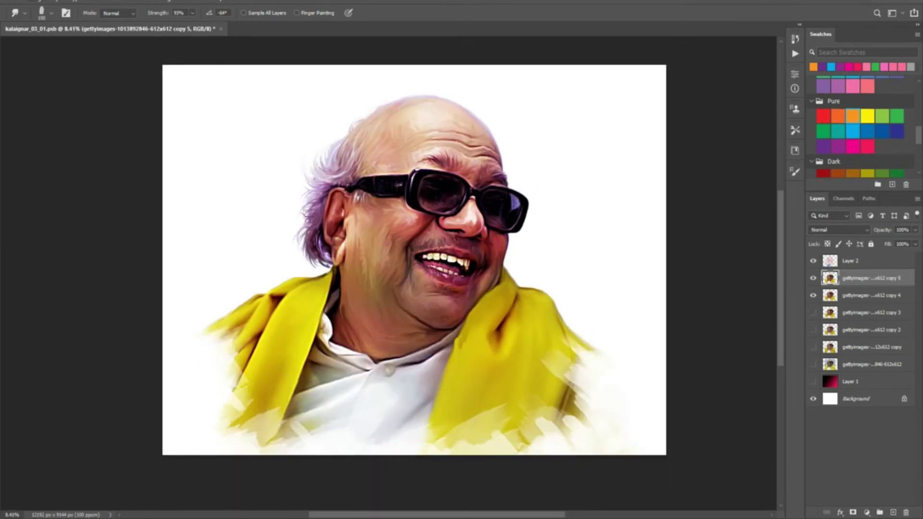
Set the brush to the 100 px tip with Transfer turned on.
{"action": "key", "text": "b"}
{"action": "key", "text": "F5"}
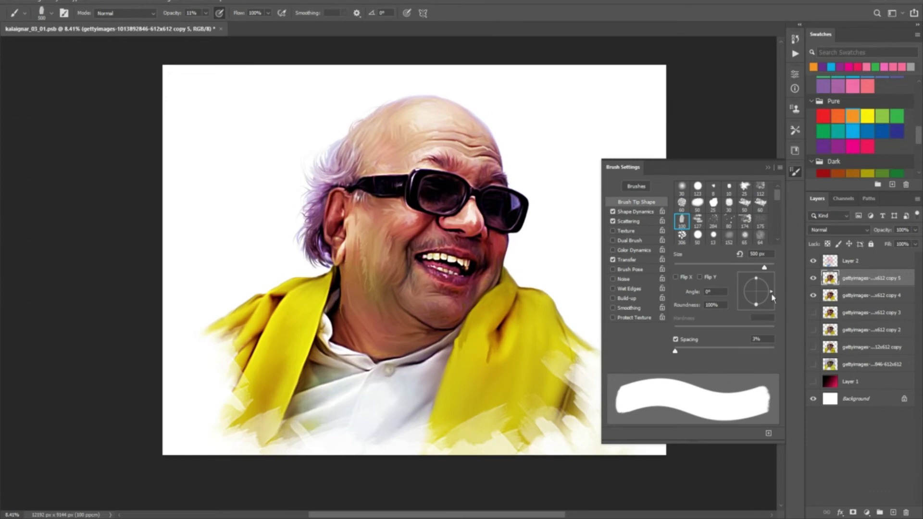
{"action": "scroll", "coordinate": [427, 284], "scroll_direction": "up", "scroll_amount": 3}
{"action": "left_click", "coordinate": [682, 219]}
{"action": "left_click", "coordinate": [612, 260]}
{"action": "left_click", "coordinate": [794, 172]}
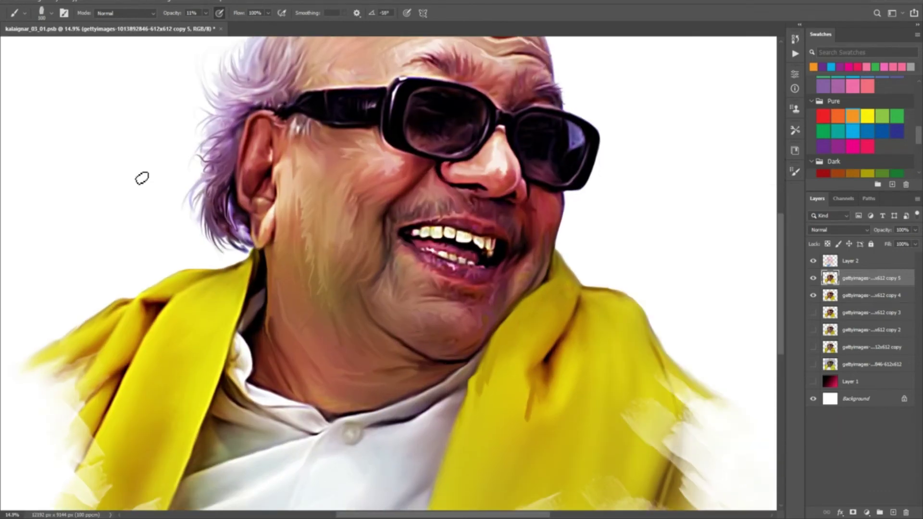
On a new layer, paint dark fold strokes on the shawl at 49% then 28% opacity.
{"action": "scroll", "coordinate": [350, 314], "scroll_direction": "down", "scroll_amount": 3}
{"action": "key", "text": "ctrl+shift+alt+n"}
{"action": "key", "text": "4"}
{"action": "key", "text": "9"}
{"action": "mouse_move", "coordinate": [358, 319]}
{"action": "left_mouse_down"}
{"action": "mouse_move", "coordinate": [348, 344]}
{"action": "mouse_move", "coordinate": [381, 301]}
{"action": "mouse_move", "coordinate": [385, 310]}
{"action": "mouse_move", "coordinate": [365, 272]}
{"action": "mouse_move", "coordinate": [333, 346]}
{"action": "left_mouse_up"}
{"action": "key", "text": "2"}
{"action": "key", "text": "8"}
{"action": "mouse_move", "coordinate": [377, 325]}
{"action": "left_mouse_down"}
{"action": "mouse_move", "coordinate": [398, 336]}
{"action": "mouse_move", "coordinate": [420, 315]}
{"action": "mouse_move", "coordinate": [408, 284]}
{"action": "left_mouse_up"}
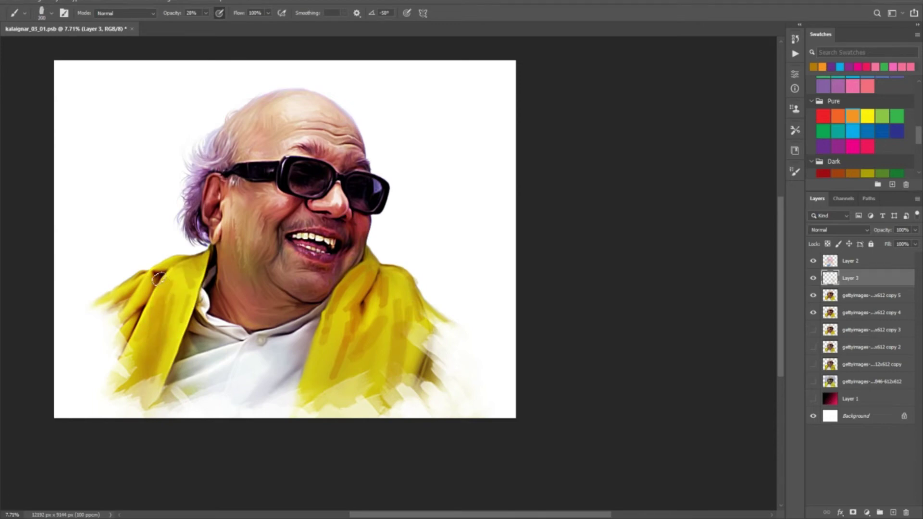
{"action": "left_click_drag", "start_coordinate": [107, 309], "coordinate": [96, 327]}
{"action": "left_click_drag", "start_coordinate": [418, 303], "coordinate": [433, 319]}
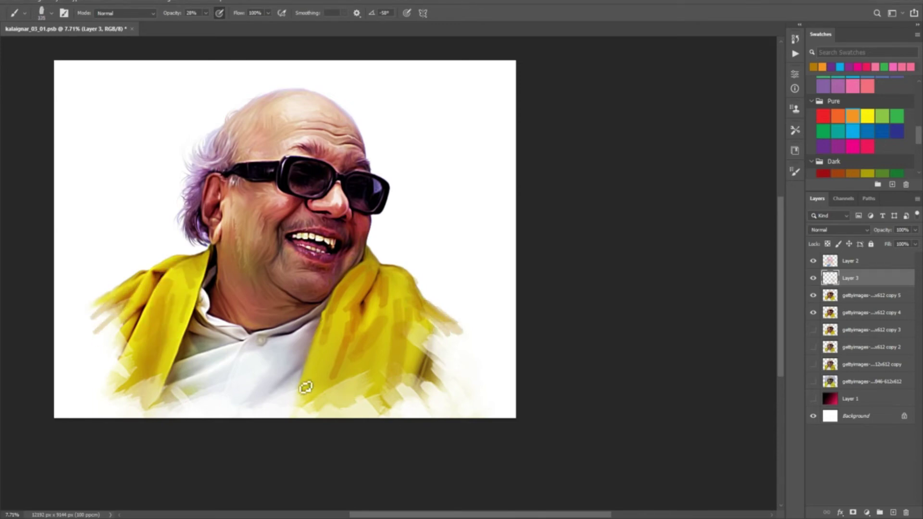
Pick a new smudge tip and blend the left shawl edge's grey streaks outward.
{"action": "key", "text": "r"}
{"action": "left_click", "coordinate": [795, 172]}
{"action": "left_click", "coordinate": [753, 201]}
{"action": "left_click", "coordinate": [795, 172]}
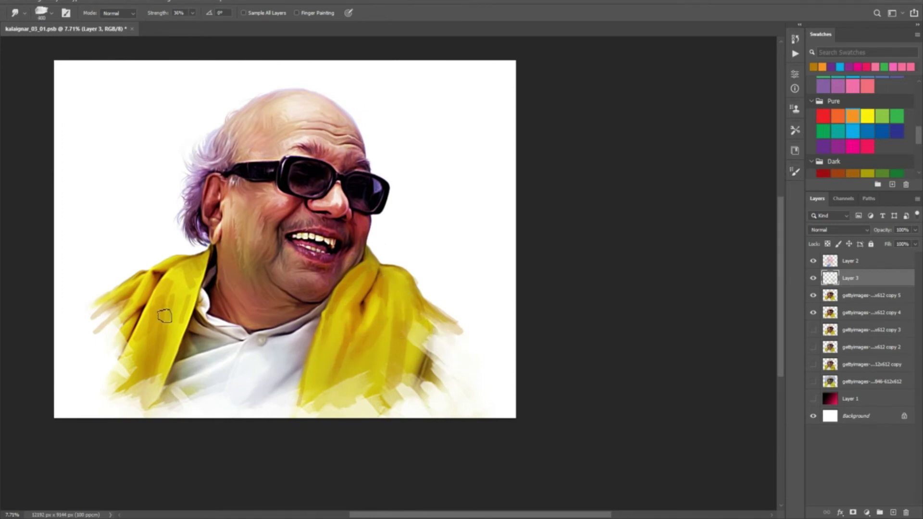
{"action": "left_click_drag", "start_coordinate": [111, 303], "coordinate": [93, 319]}
{"action": "key", "text": "b"}
{"action": "key", "text": "x"}
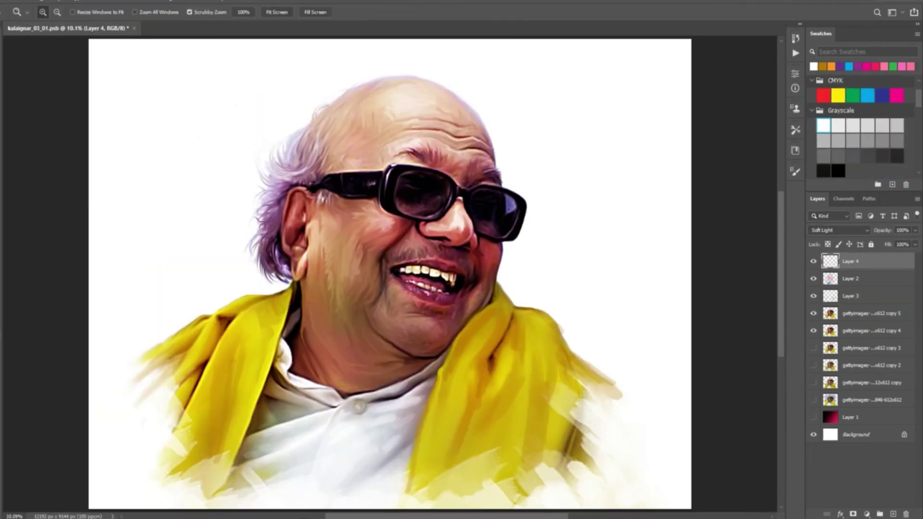
Tint the sunglass lenses purple on the soft-light layer, lowering its opacity to 19%.
{"action": "scroll", "coordinate": [871, 137], "scroll_direction": "down", "scroll_amount": 3}
{"action": "left_click", "coordinate": [868, 142]}
{"action": "key", "text": "b"}
{"action": "key", "text": "F5"}
{"action": "key", "text": "F5"}
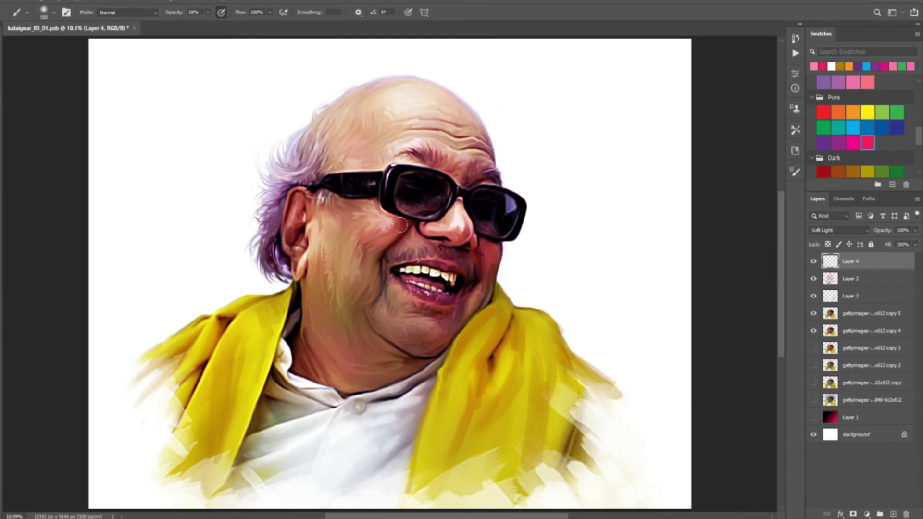
{"action": "left_click_drag", "start_coordinate": [914, 230], "coordinate": [887, 255]}
{"action": "left_click", "coordinate": [823, 143]}
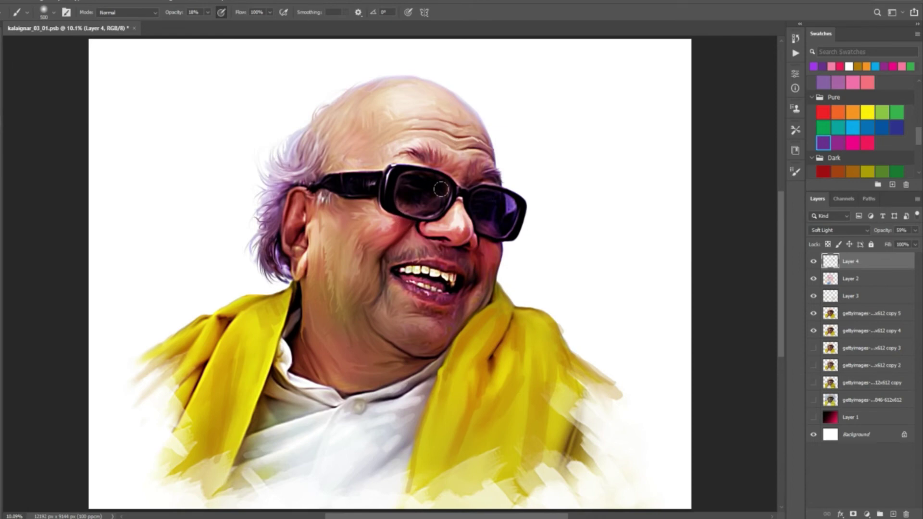
{"action": "left_click", "coordinate": [852, 128]}
{"action": "key", "text": "bracketleft"}
{"action": "key", "text": "bracketleft"}
{"action": "left_click", "coordinate": [853, 143]}
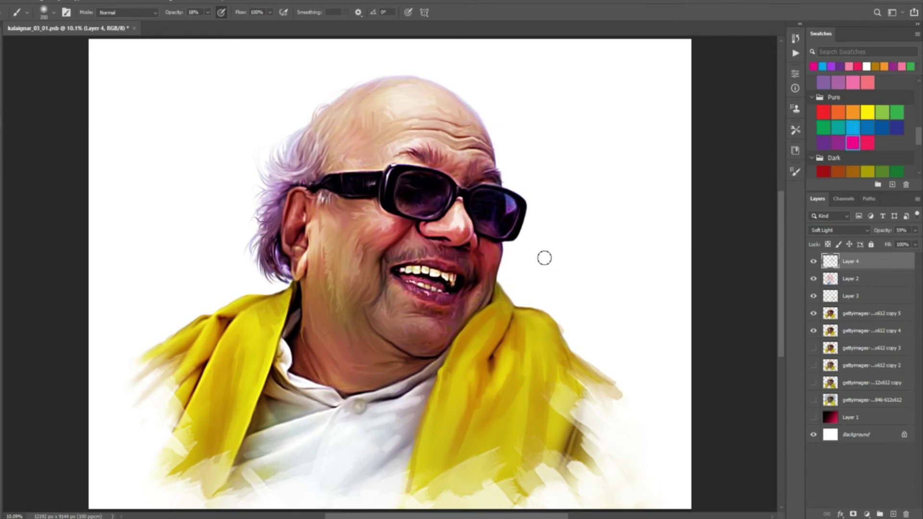
Add Layer 5 above Layer 1 and load dark grey with a large bristle brush tip.
{"action": "left_click", "coordinate": [880, 420]}
{"action": "key", "text": "ctrl+shift+alt+n"}
{"action": "scroll", "coordinate": [860, 120], "scroll_direction": "down", "scroll_amount": 3}
{"action": "left_click", "coordinate": [823, 124]}
{"action": "left_click", "coordinate": [795, 172]}
{"action": "left_click", "coordinate": [761, 216]}
Paint angled grey strokes beside the face at 63% opacity with a -51° brush tip.
{"action": "key", "text": "6"}
{"action": "key", "text": "3"}
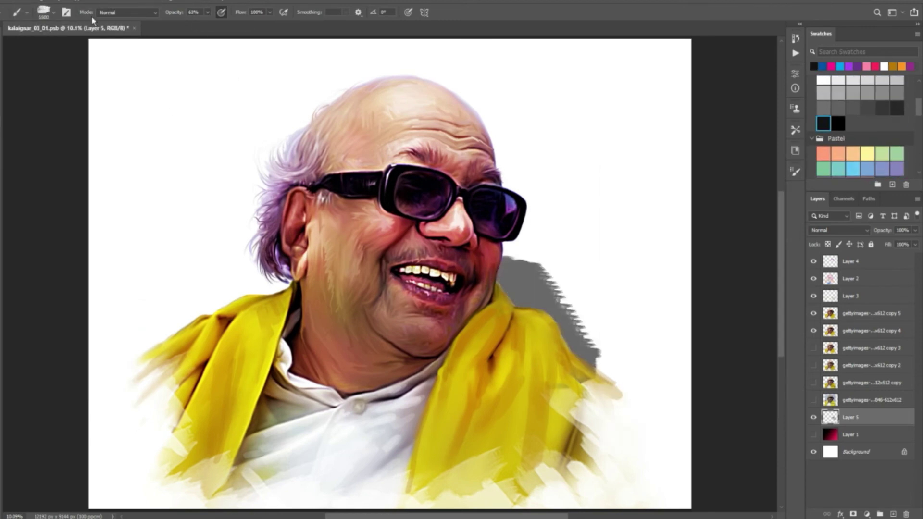
{"action": "left_click_drag", "start_coordinate": [567, 173], "coordinate": [460, 199]}
{"action": "key", "text": "ctrl+z"}
{"action": "left_click", "coordinate": [795, 171]}
{"action": "left_click_drag", "start_coordinate": [765, 276], "coordinate": [757, 286]}
{"action": "left_click", "coordinate": [795, 171]}
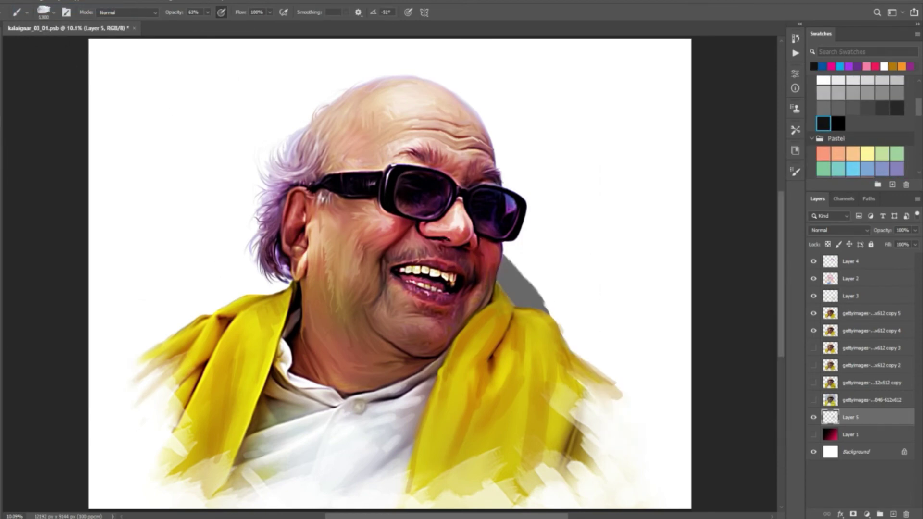
{"action": "left_click_drag", "start_coordinate": [511, 262], "coordinate": [579, 323]}
{"action": "mouse_move", "coordinate": [505, 131]}
{"action": "left_mouse_down"}
{"action": "mouse_move", "coordinate": [560, 253]}
{"action": "mouse_move", "coordinate": [510, 288]}
{"action": "mouse_move", "coordinate": [526, 322]}
{"action": "mouse_move", "coordinate": [581, 302]}
{"action": "mouse_move", "coordinate": [539, 279]}
{"action": "mouse_move", "coordinate": [577, 216]}
{"action": "mouse_move", "coordinate": [543, 192]}
{"action": "mouse_move", "coordinate": [519, 269]}
{"action": "mouse_move", "coordinate": [574, 265]}
{"action": "mouse_move", "coordinate": [480, 96]}
{"action": "mouse_move", "coordinate": [519, 144]}
{"action": "mouse_move", "coordinate": [495, 153]}
{"action": "mouse_move", "coordinate": [528, 289]}
{"action": "mouse_move", "coordinate": [564, 206]}
{"action": "mouse_move", "coordinate": [640, 240]}
{"action": "left_mouse_up"}
Smudge the grey strokes with an enlarged brush and add a blue stroke beside the head.
{"action": "key", "text": "r"}
{"action": "key", "text": "bracketright"}
{"action": "key", "text": "bracketright"}
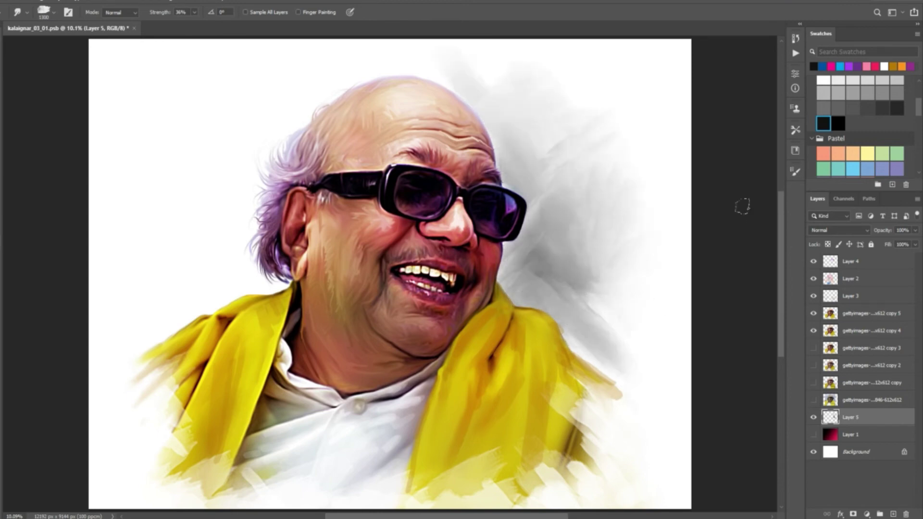
{"action": "key", "text": "b"}
{"action": "key", "text": "r"}
{"action": "mouse_move", "coordinate": [478, 72]}
{"action": "left_mouse_down"}
{"action": "mouse_move", "coordinate": [599, 139]}
{"action": "mouse_move", "coordinate": [560, 144]}
{"action": "mouse_move", "coordinate": [481, 82]}
{"action": "mouse_move", "coordinate": [426, 67]}
{"action": "mouse_move", "coordinate": [546, 159]}
{"action": "left_mouse_up"}
{"action": "key", "text": "ctrl+z"}
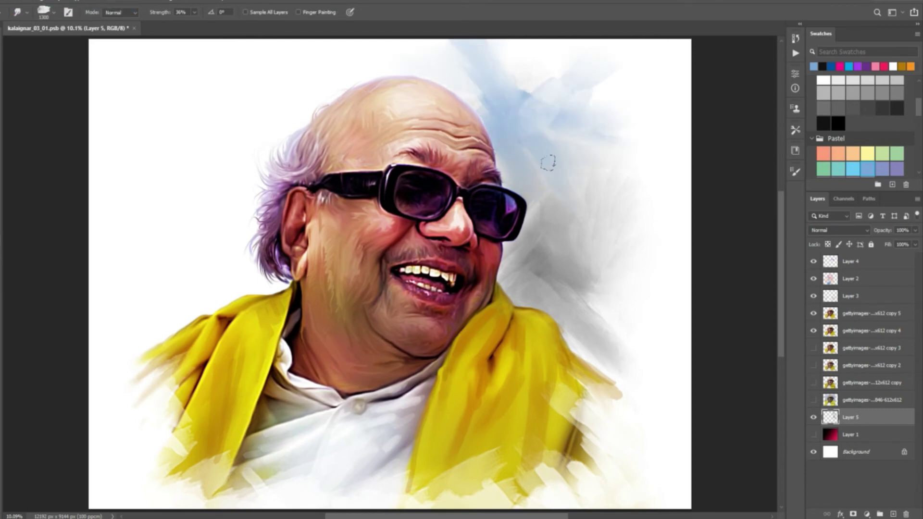
Paint purple strokes and a teal stroke to the left of the head.
{"action": "left_click", "coordinate": [899, 169]}
{"action": "key", "text": "b"}
{"action": "left_click_drag", "start_coordinate": [142, 221], "coordinate": [267, 293]}
{"action": "left_click_drag", "start_coordinate": [142, 166], "coordinate": [236, 289]}
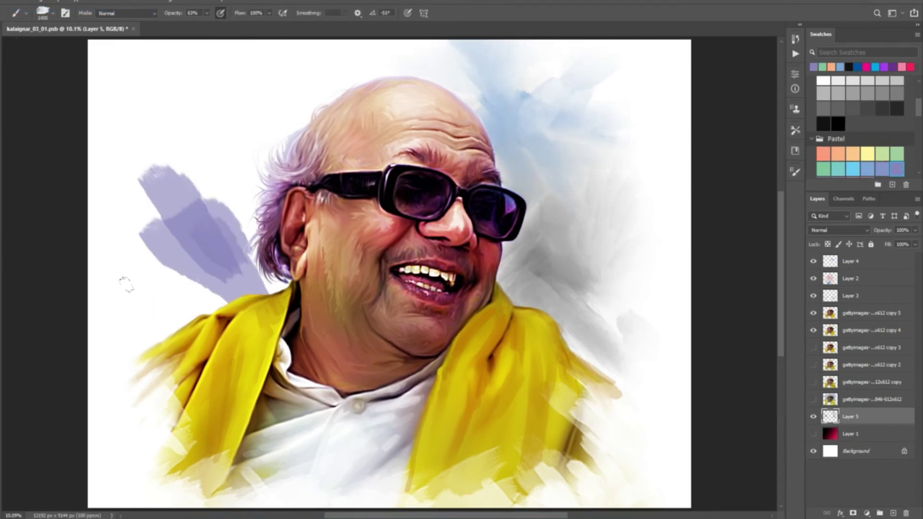
{"action": "key", "text": "F5"}
{"action": "left_click_drag", "start_coordinate": [164, 291], "coordinate": [104, 339]}
{"action": "key", "text": "F5"}
{"action": "left_click", "coordinate": [839, 171]}
{"action": "left_click_drag", "start_coordinate": [264, 89], "coordinate": [211, 207]}
Smudge the purple and teal strokes together, undoing the excess smudges.
{"action": "key", "text": "r"}
{"action": "mouse_move", "coordinate": [159, 144]}
{"action": "left_mouse_down"}
{"action": "mouse_move", "coordinate": [220, 205]}
{"action": "mouse_move", "coordinate": [250, 298]}
{"action": "left_mouse_up"}
{"action": "mouse_move", "coordinate": [216, 202]}
{"action": "left_mouse_down"}
{"action": "mouse_move", "coordinate": [70, 335]}
{"action": "mouse_move", "coordinate": [132, 338]}
{"action": "mouse_move", "coordinate": [222, 202]}
{"action": "mouse_move", "coordinate": [243, 78]}
{"action": "mouse_move", "coordinate": [130, 93]}
{"action": "mouse_move", "coordinate": [101, 167]}
{"action": "mouse_move", "coordinate": [202, 271]}
{"action": "left_mouse_up"}
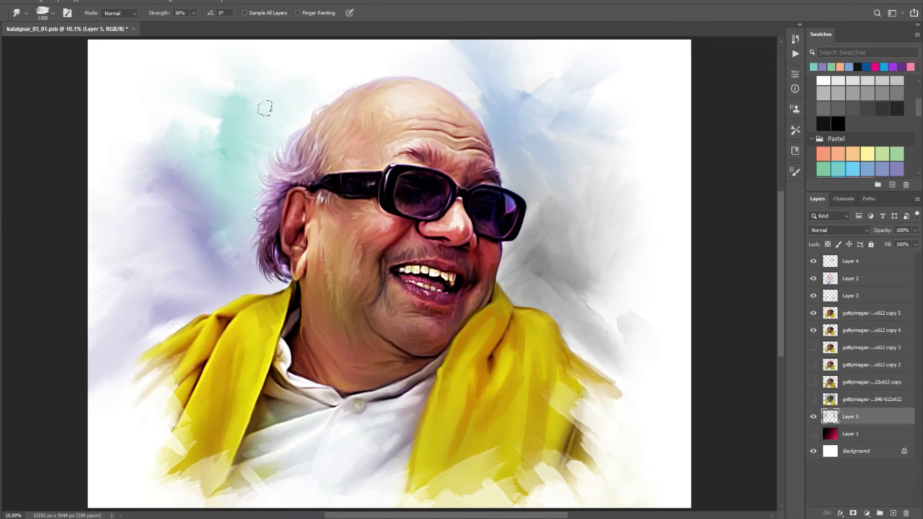
{"action": "left_click", "coordinate": [19, 1]}
{"action": "left_click", "coordinate": [22, 7]}
{"action": "left_click", "coordinate": [20, 2]}
{"action": "left_click", "coordinate": [21, 7]}
{"action": "left_click", "coordinate": [19, 1]}
{"action": "left_click", "coordinate": [22, 7]}
{"action": "left_click", "coordinate": [19, 2]}
{"action": "left_click", "coordinate": [28, 20]}
Push grey over the teal haze and blend the left-side haze, then hide it to compare.
{"action": "mouse_move", "coordinate": [202, 186]}
{"action": "left_mouse_down"}
{"action": "mouse_move", "coordinate": [289, 96]}
{"action": "mouse_move", "coordinate": [196, 155]}
{"action": "mouse_move", "coordinate": [265, 113]}
{"action": "mouse_move", "coordinate": [189, 82]}
{"action": "mouse_move", "coordinate": [104, 283]}
{"action": "left_mouse_up"}
{"action": "mouse_move", "coordinate": [166, 195]}
{"action": "left_mouse_down"}
{"action": "mouse_move", "coordinate": [103, 295]}
{"action": "mouse_move", "coordinate": [96, 171]}
{"action": "mouse_move", "coordinate": [113, 309]}
{"action": "mouse_move", "coordinate": [245, 144]}
{"action": "left_mouse_up"}
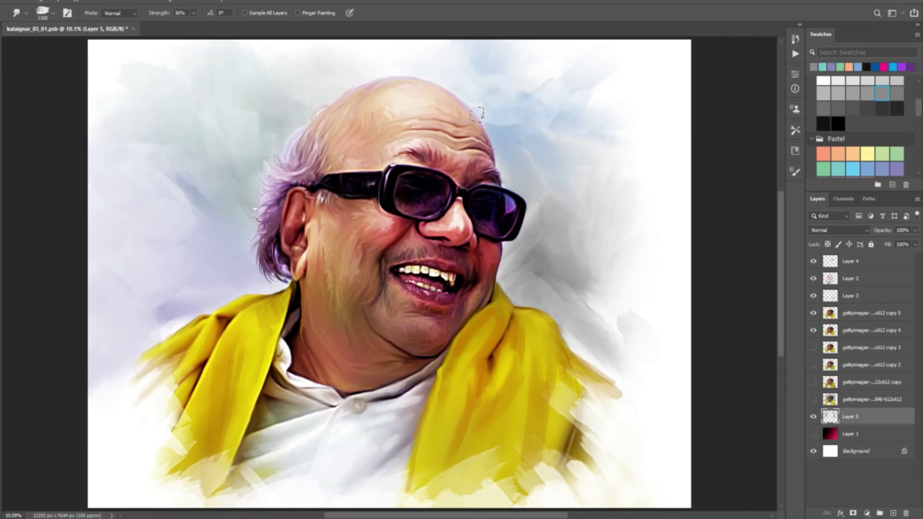
{"action": "left_click", "coordinate": [813, 417]}
Append a contact number to the title and set it to 120 pt in a darker colour.
{"action": "left_click", "coordinate": [813, 416]}
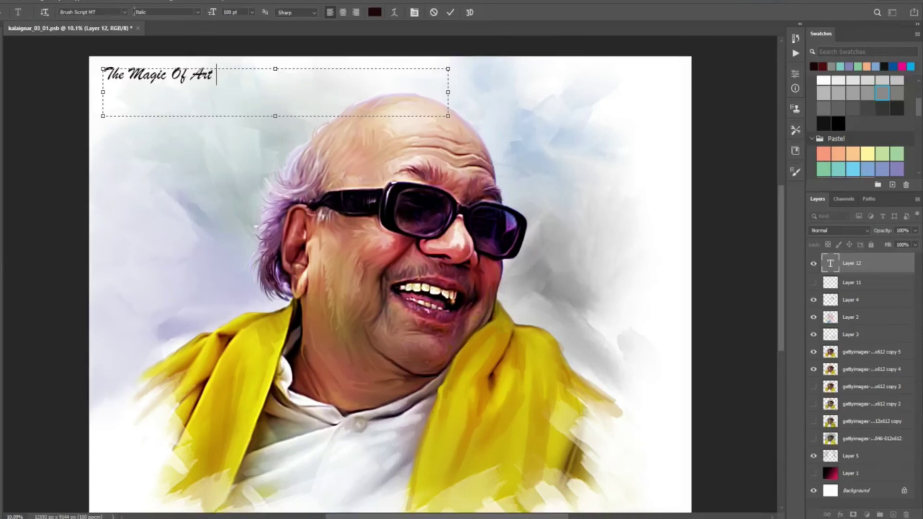
{"action": "key", "text": "ctrl+a"}
{"action": "left_click", "coordinate": [374, 12]}
{"action": "left_click", "coordinate": [733, 136]}
{"action": "left_click", "coordinate": [223, 15]}
{"action": "type", "text": "120"}
{"action": "key", "text": "Return"}
{"action": "key", "text": "ctrl+Return"}
Duplicate the title near the bottom and fade that copy to 66% opacity.
{"action": "key", "text": "v"}
{"action": "double_click", "coordinate": [302, 76]}
{"action": "key", "text": "ctrl+a"}
{"action": "key", "text": "ctrl+c"}
{"action": "left_click", "coordinate": [367, 429]}
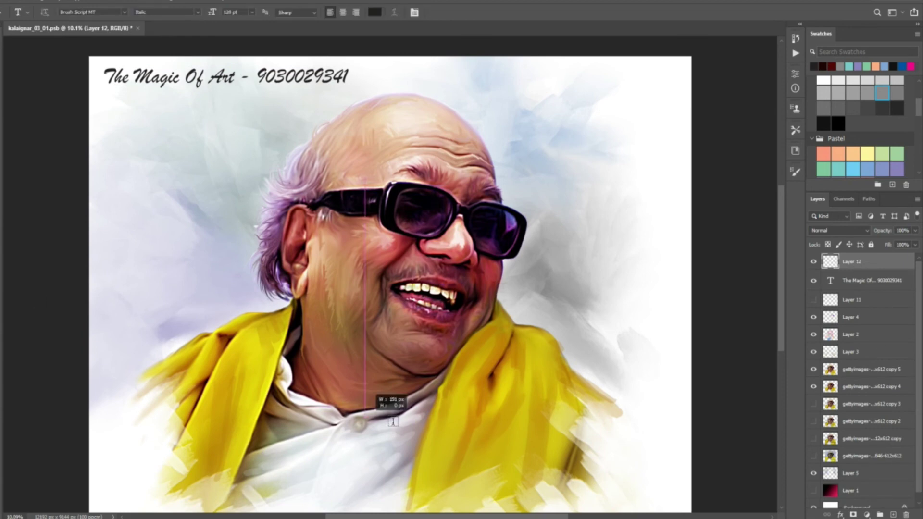
{"action": "key", "text": "ctrl+v"}
{"action": "key", "text": "ctrl+a"}
{"action": "key", "text": "ctrl+Return"}
{"action": "key", "text": "v"}
{"action": "left_click_drag", "start_coordinate": [541, 423], "coordinate": [574, 411]}
{"action": "left_click", "coordinate": [915, 230]}
{"action": "left_click_drag", "start_coordinate": [914, 242], "coordinate": [901, 245]}
Show the signature layer, move it below the bottom title, and set text opacity to 97%.
{"action": "left_click", "coordinate": [865, 304]}
{"action": "left_click", "coordinate": [814, 303]}
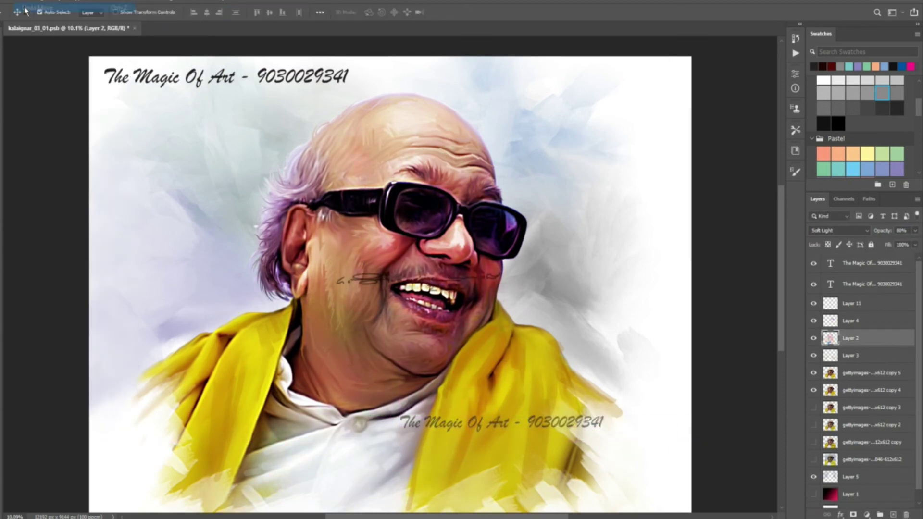
{"action": "key", "text": "ctrl+t"}
{"action": "left_click_drag", "start_coordinate": [365, 293], "coordinate": [529, 459]}
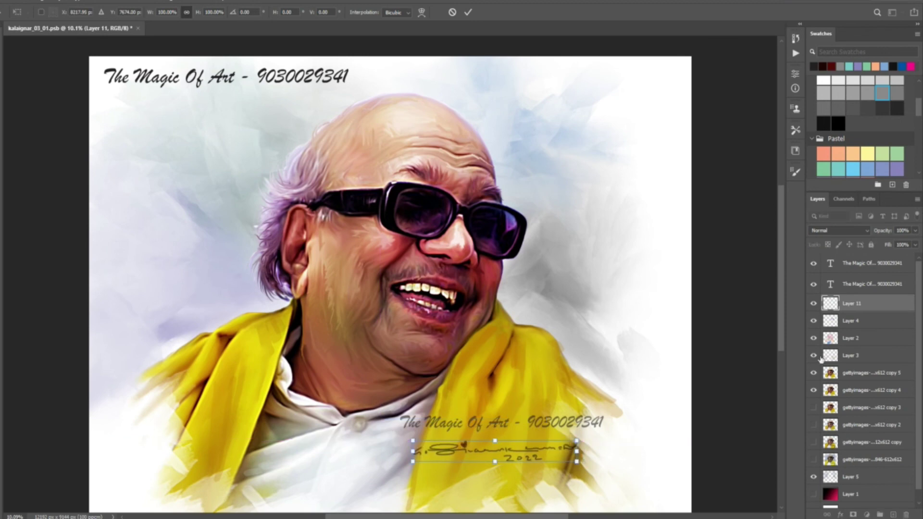
{"action": "left_click", "coordinate": [865, 263]}
{"action": "left_click", "coordinate": [915, 230]}
{"action": "left_click_drag", "start_coordinate": [915, 243], "coordinate": [916, 248]}
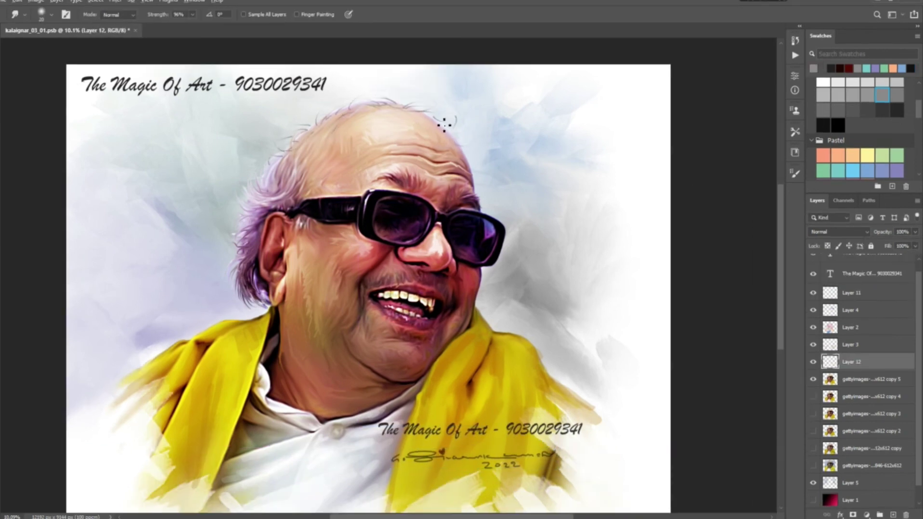
Adjust the brush tip and add a new empty layer above the portrait for touch-ups.
{"action": "key", "text": "e"}
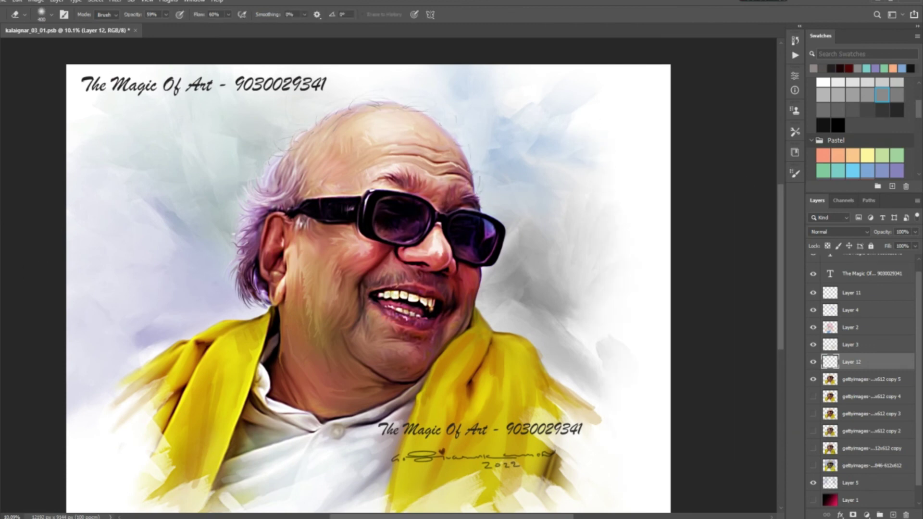
{"action": "key", "text": "b"}
{"action": "key", "text": "F5"}
{"action": "key", "text": "F5"}
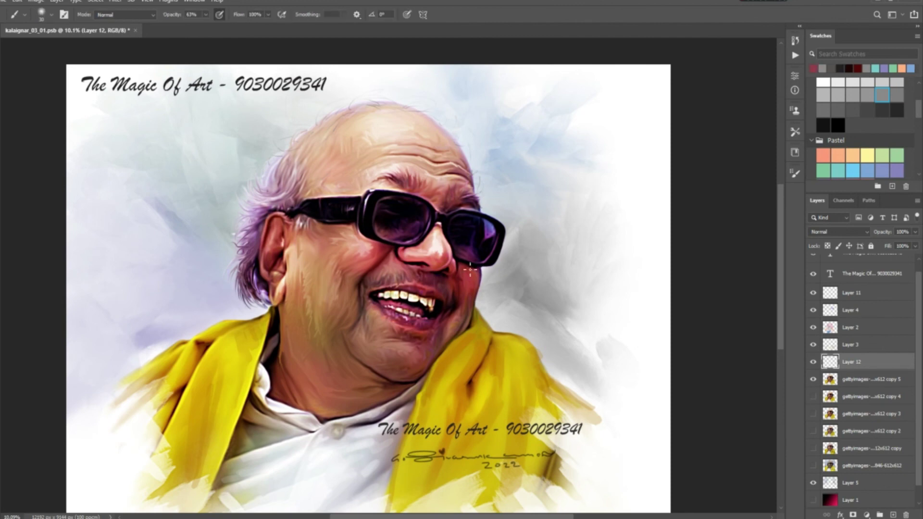
{"action": "key", "text": "ctrl+shift+alt+n"}
Set up the Smudge tool at 40% strength with a brush size of 100.
{"action": "key", "text": "r"}
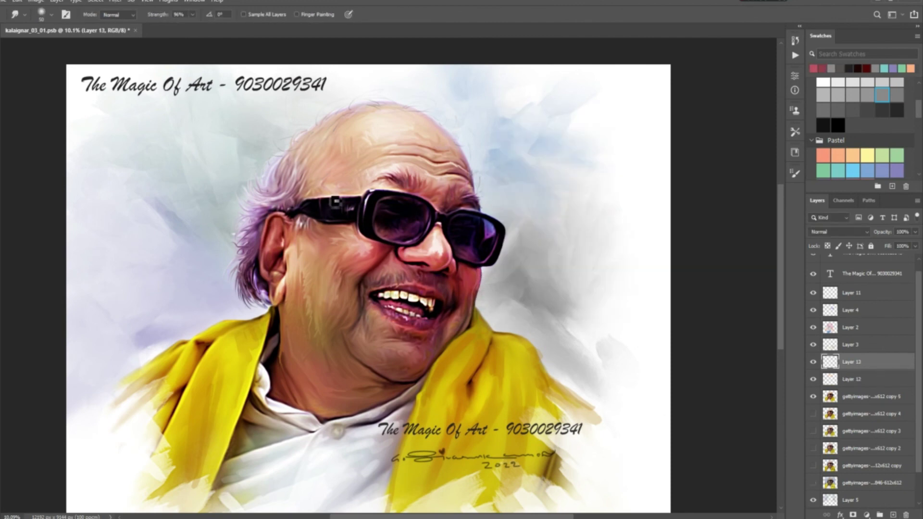
{"action": "left_click", "coordinate": [52, 19]}
{"action": "left_click_drag", "start_coordinate": [192, 15], "coordinate": [173, 28]}
{"action": "key", "text": "F5"}
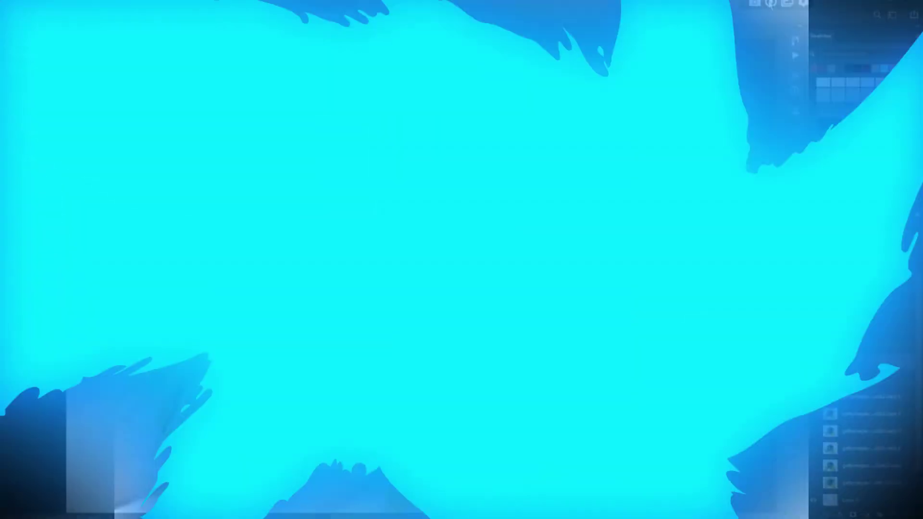